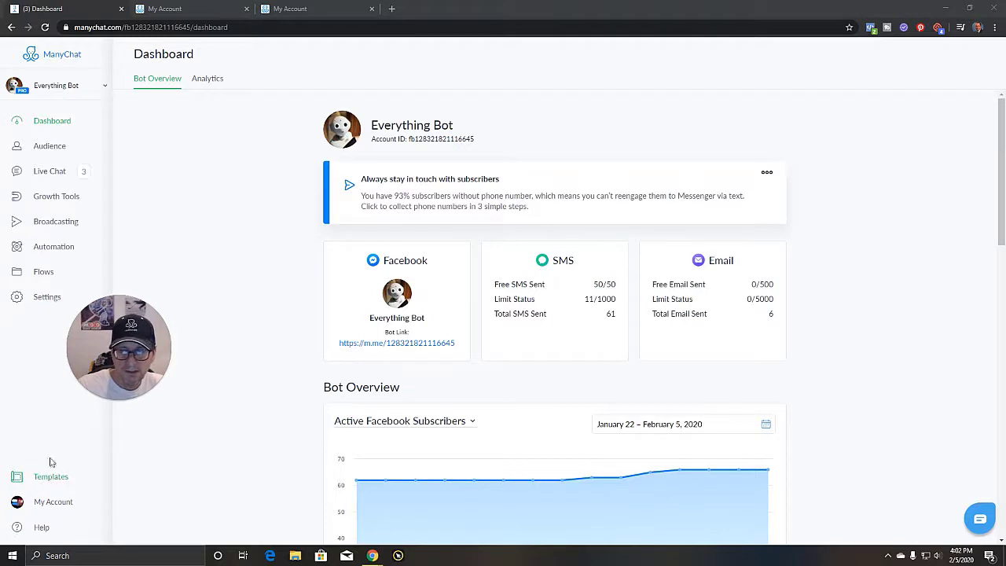
Open the account's My Templates list and look through the stored templates.
left_click(52, 483)
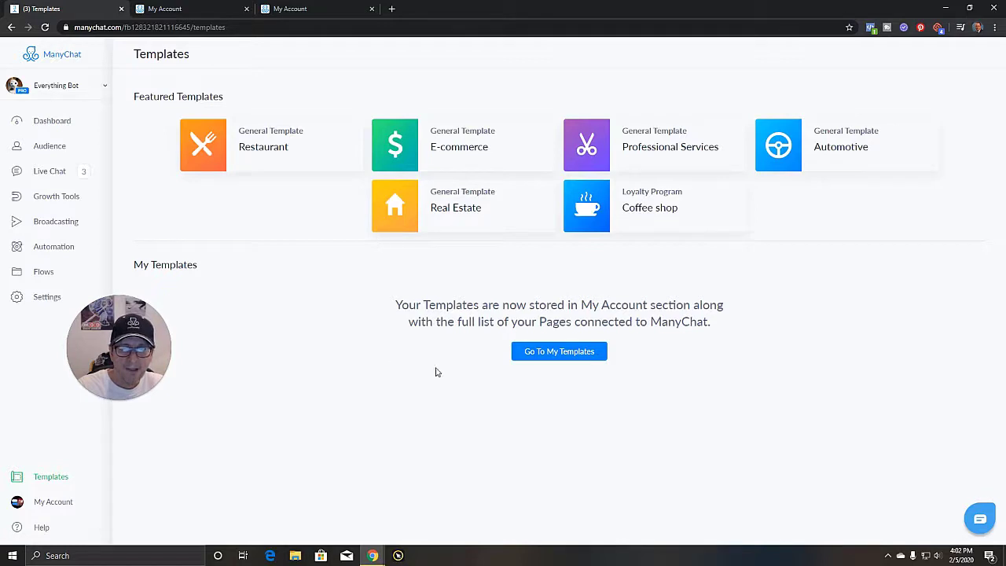
left_click(552, 354)
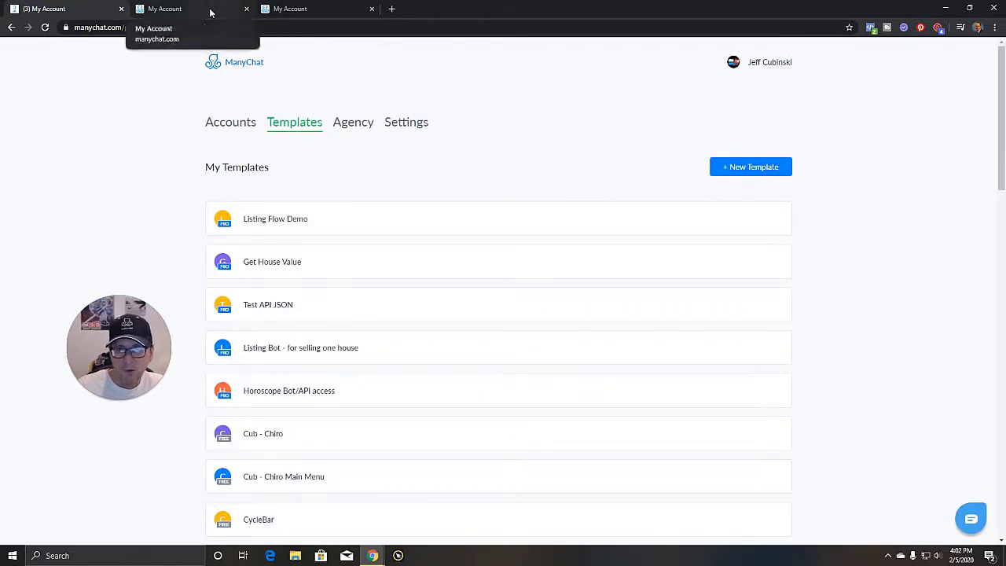
scroll(341, 291, "down", 4)
scroll(341, 291, "down", 10)
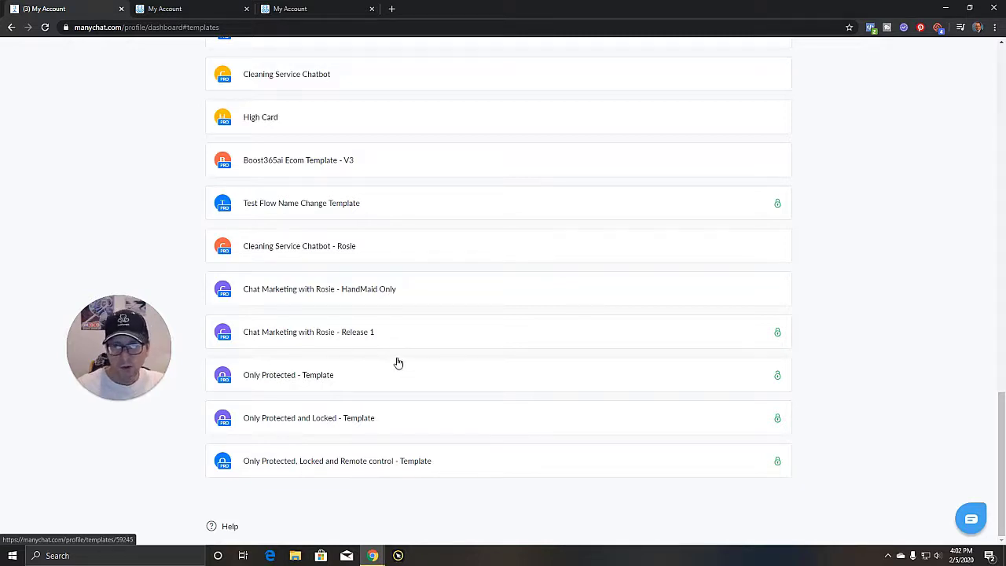
scroll(397, 363, "up", 15)
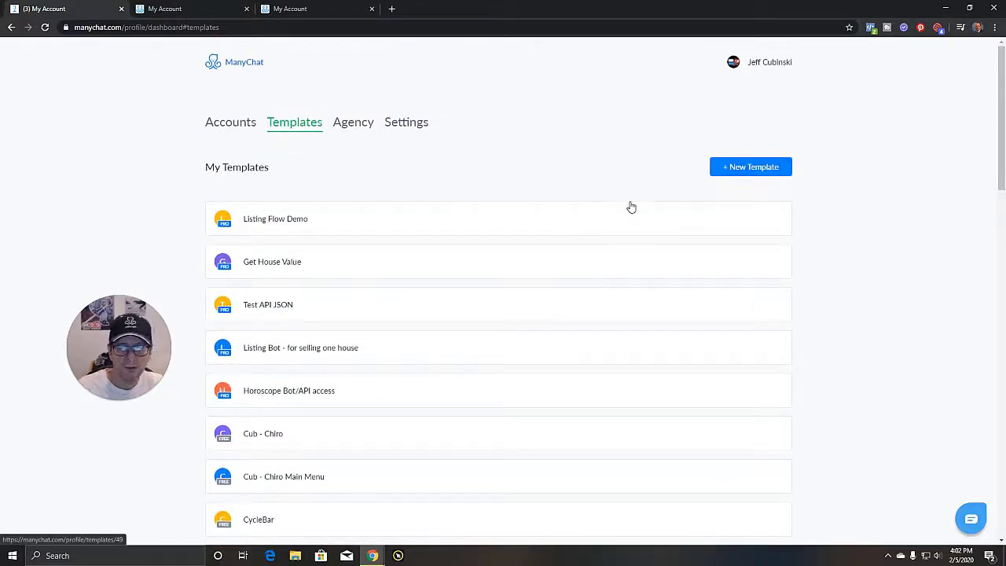
Switch to the Greatlife Realty, Inc. bot and view its installed templates in the bot settings.
left_click(246, 70)
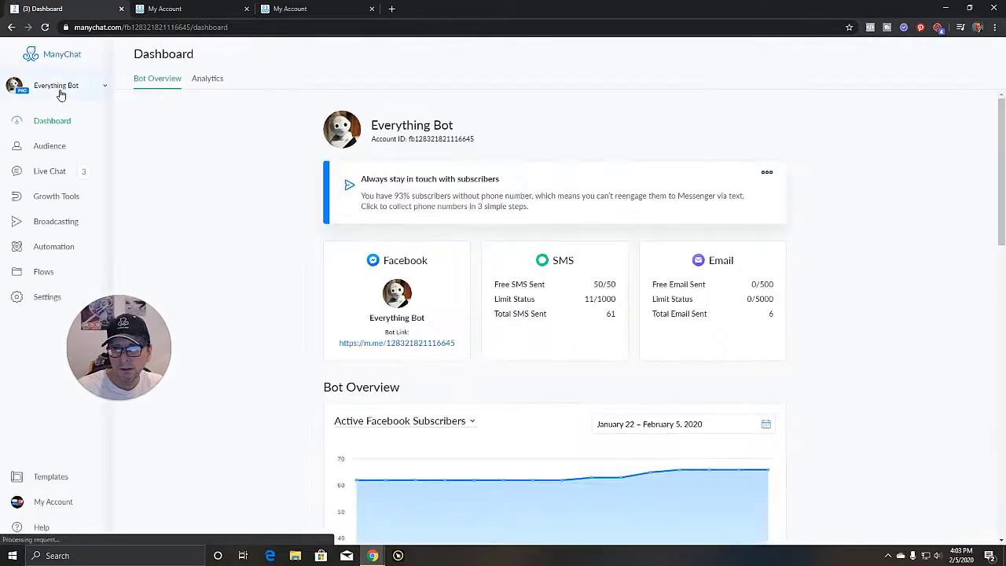
left_click(60, 93)
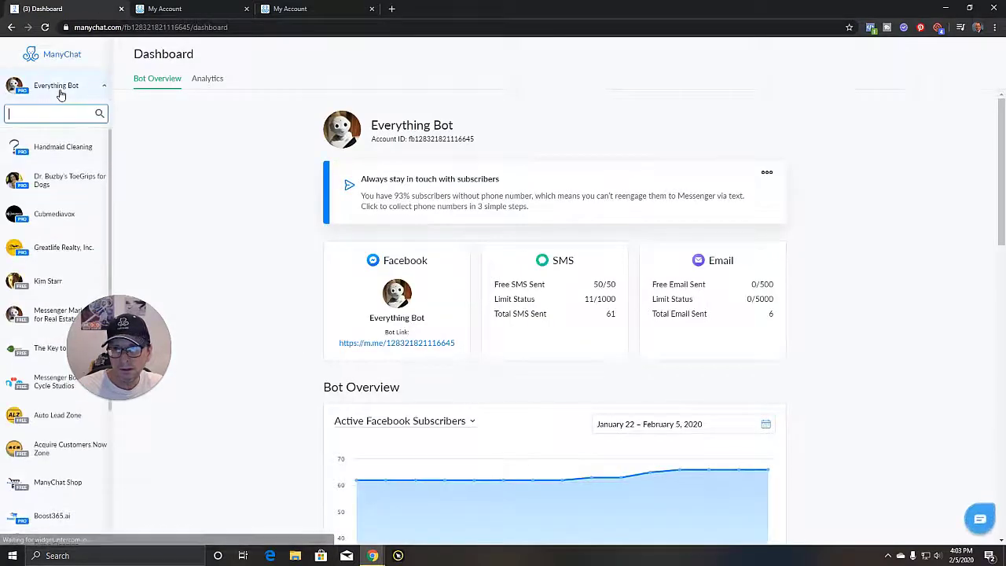
left_click(49, 252)
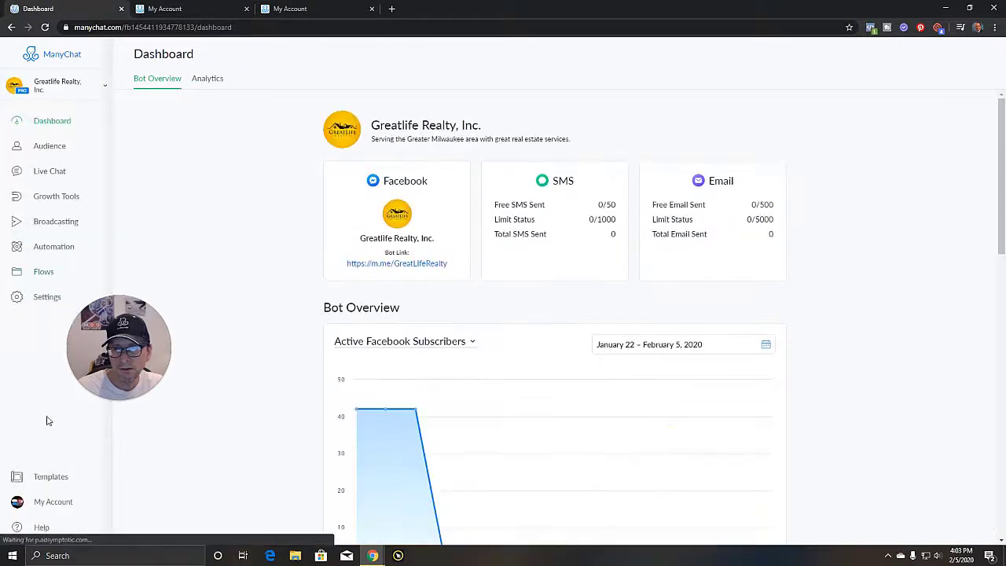
left_click(47, 298)
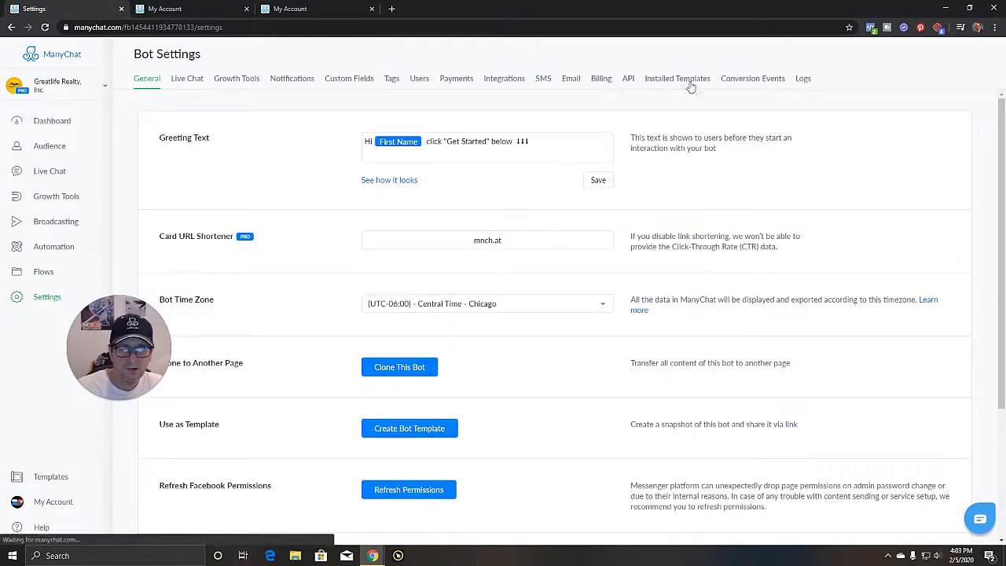
left_click(688, 82)
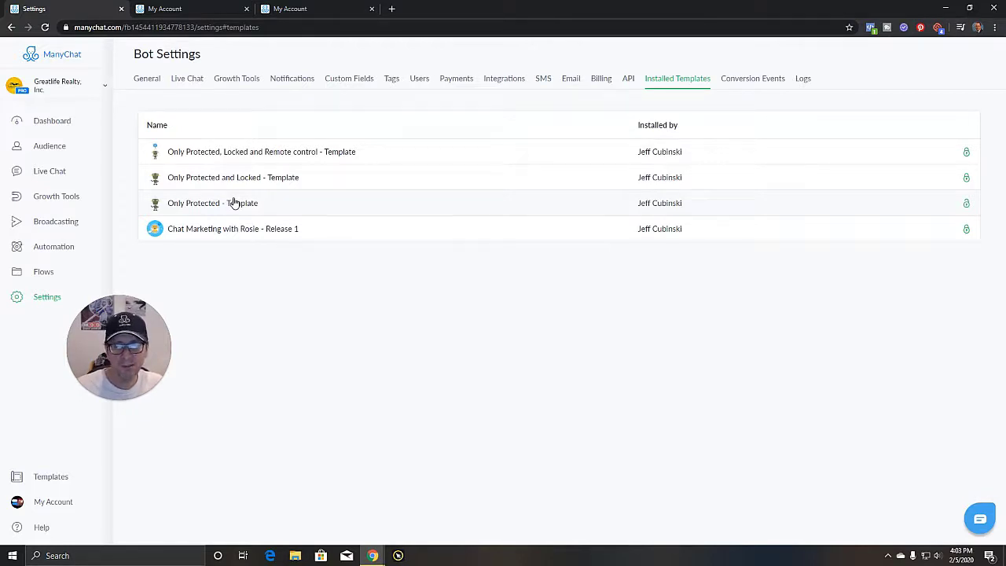
From the account's My Templates list, start a new template using Everything Bot as the source page.
left_click(228, 10)
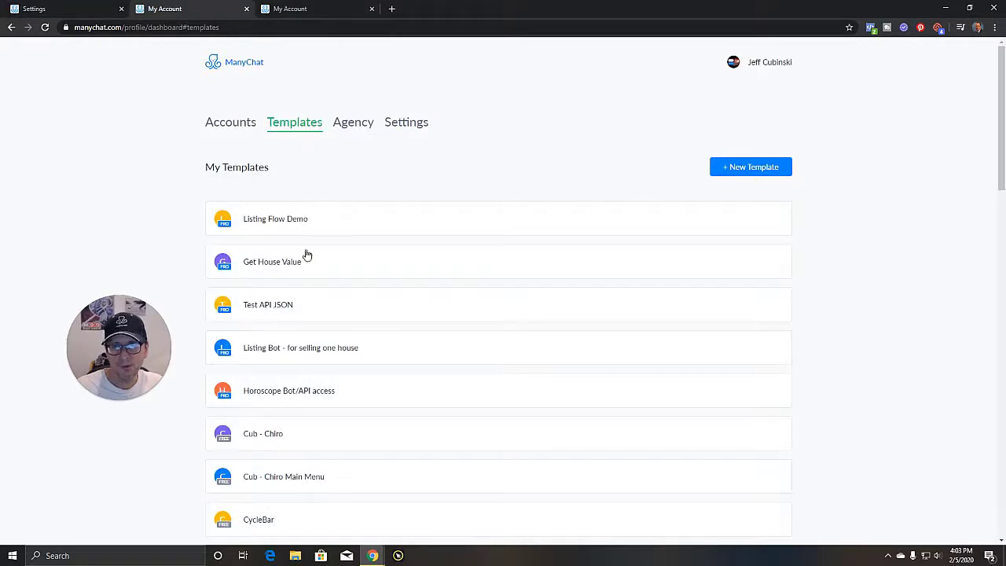
scroll(306, 255, "down", 17)
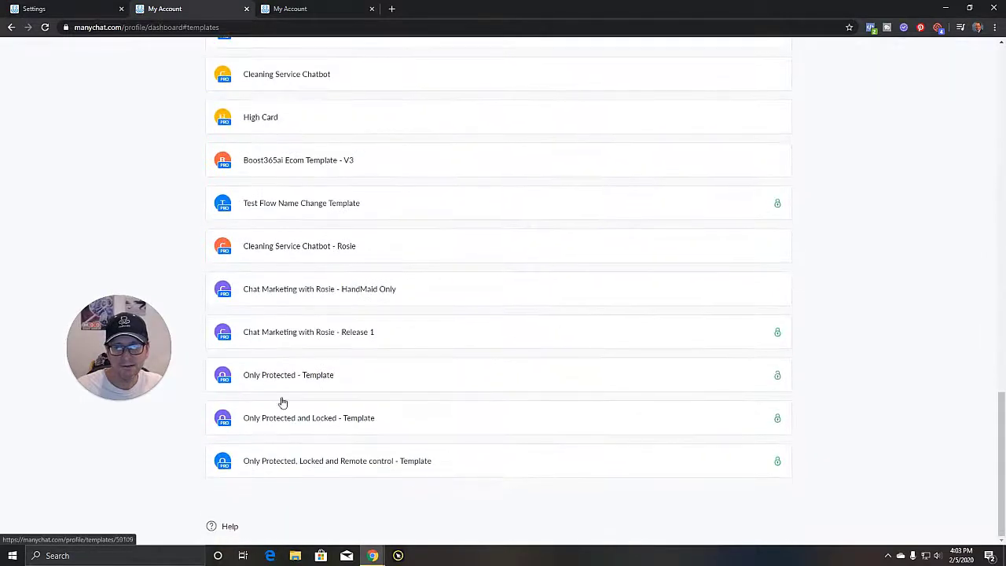
scroll(330, 413, "up", 1)
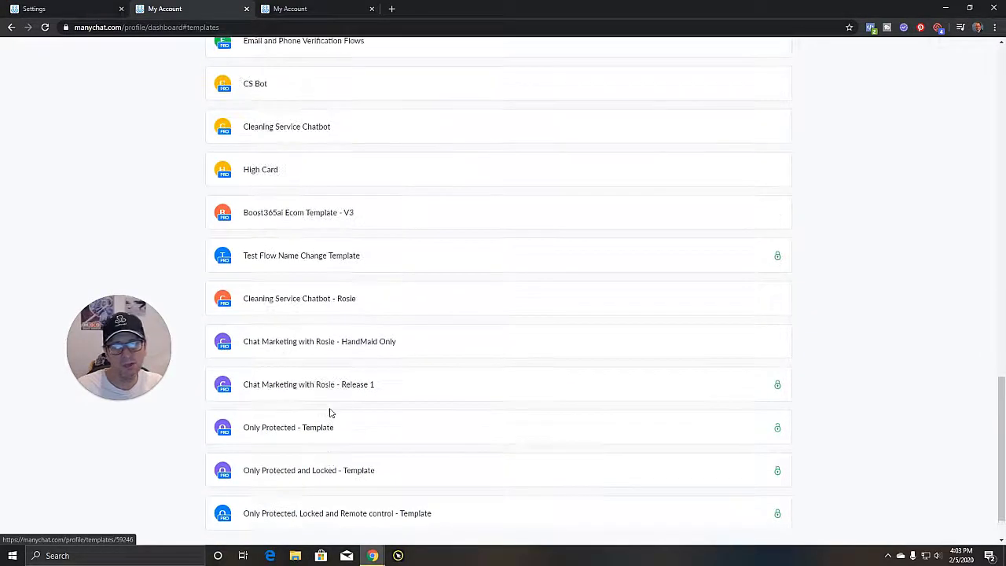
scroll(330, 412, "up", 16)
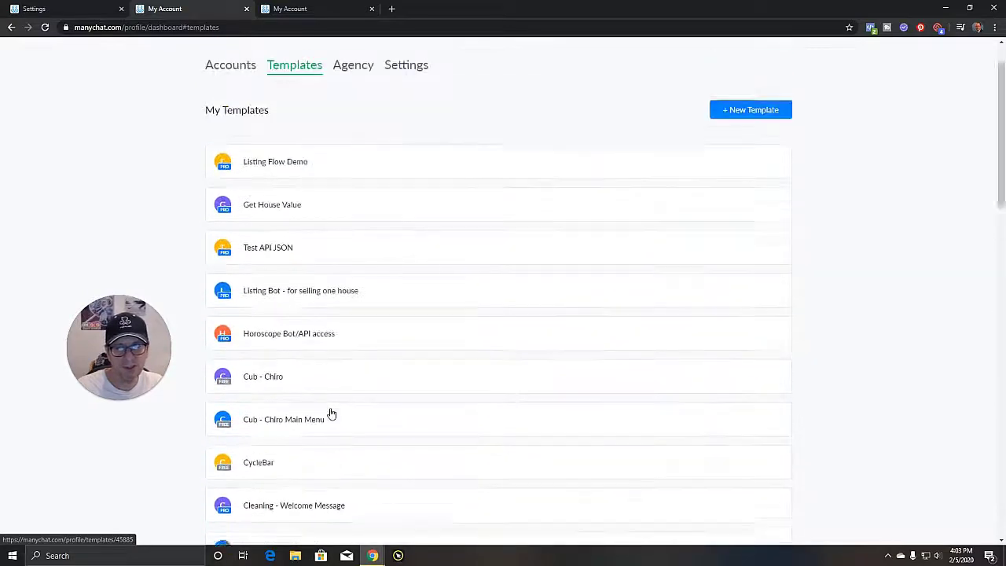
scroll(330, 413, "up", 1)
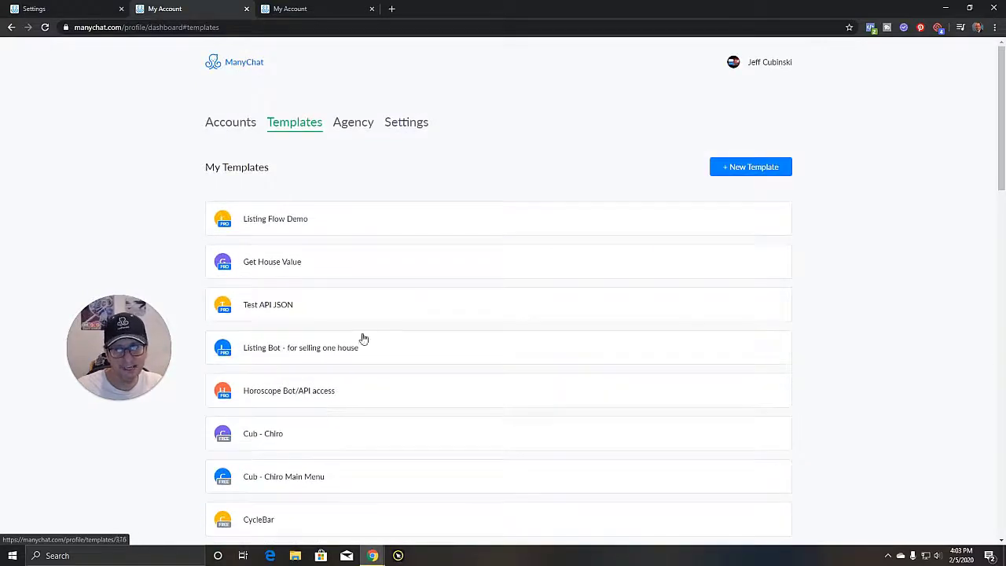
left_click(750, 167)
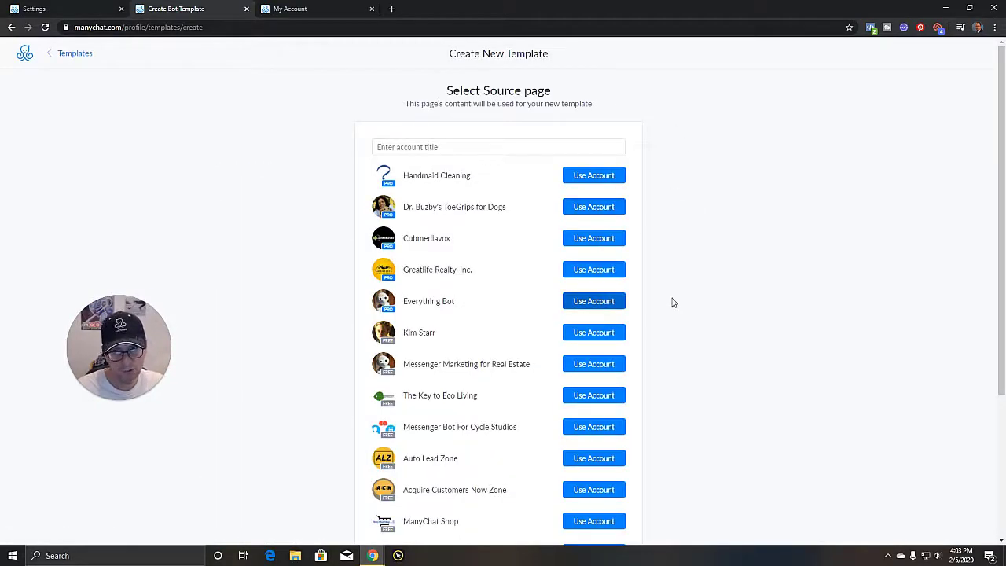
left_click(590, 304)
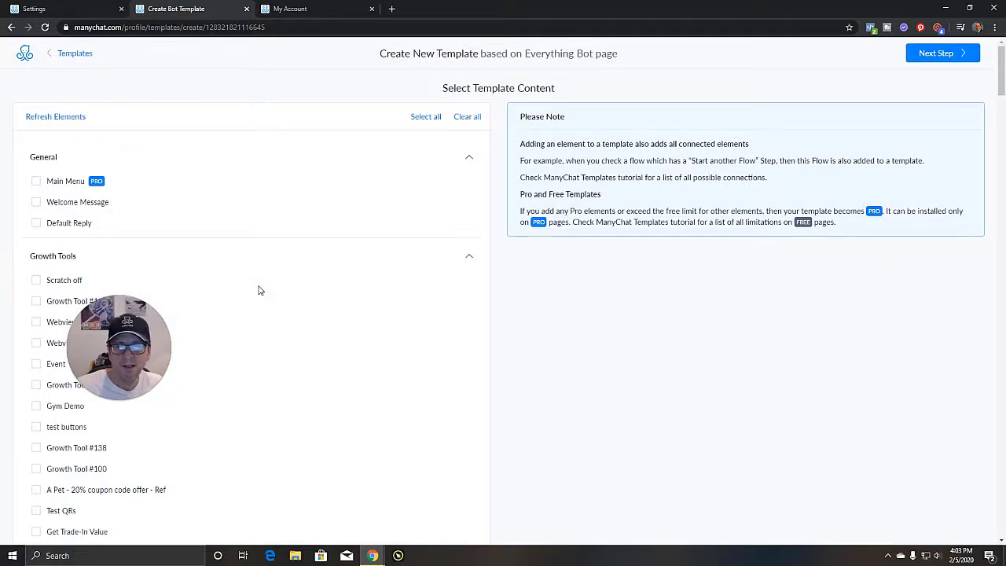
Include the Main Menu in the template content and continue to the bot fields setup despite the untyped Messenger content.
left_click(36, 182)
scroll(39, 318, "down", 6)
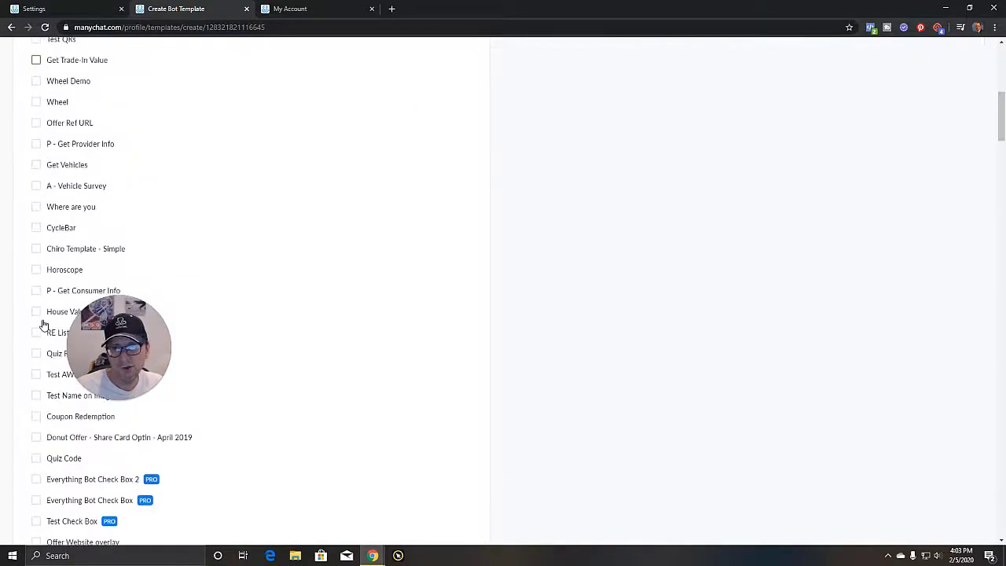
scroll(41, 325, "down", 6)
scroll(39, 397, "down", 4)
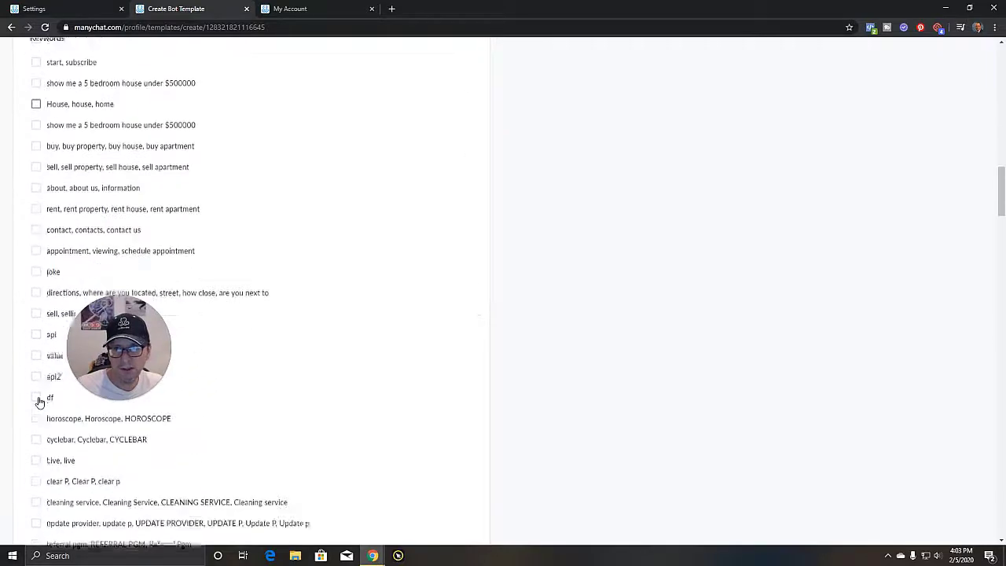
scroll(39, 401, "down", 12)
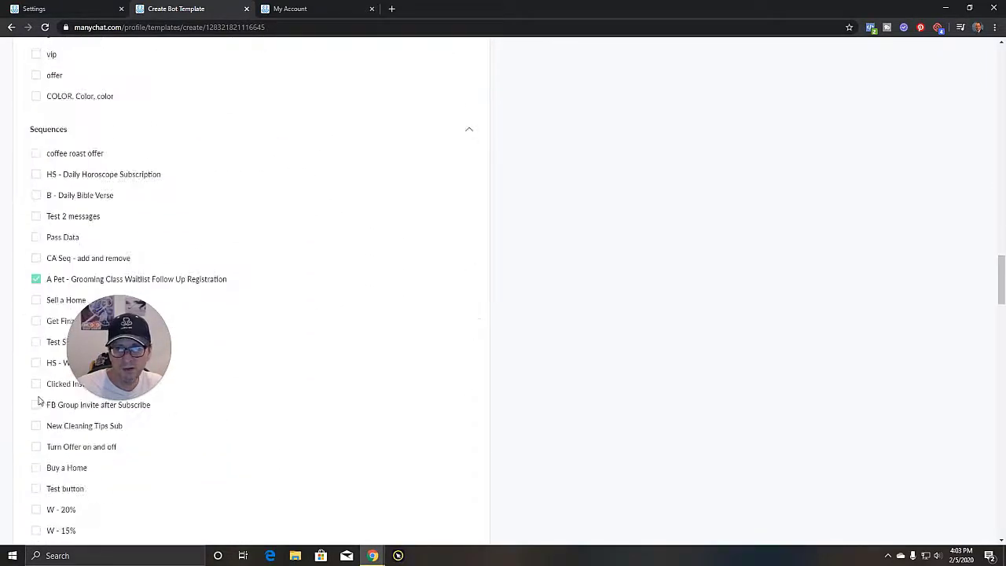
scroll(39, 401, "up", 15)
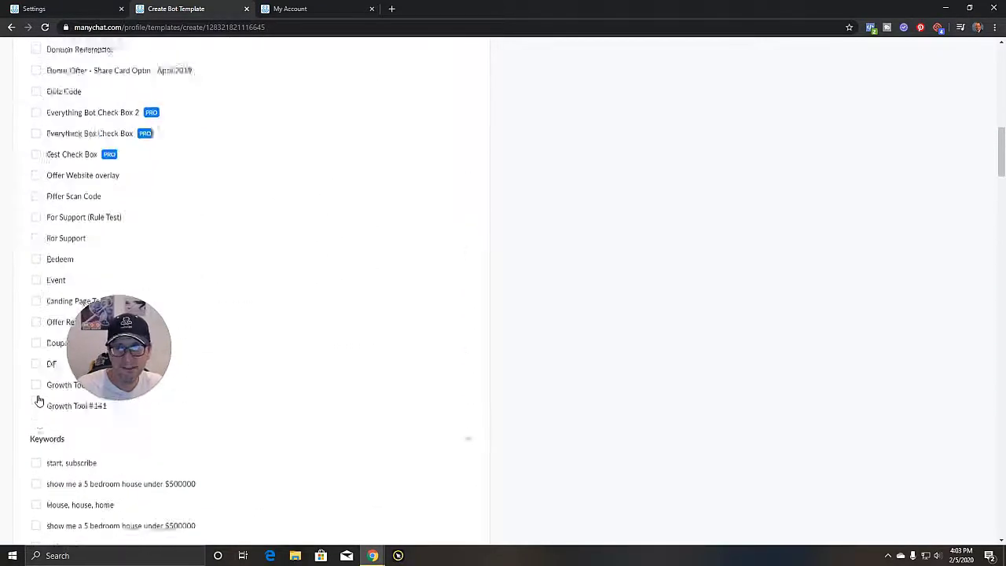
scroll(40, 401, "up", 10)
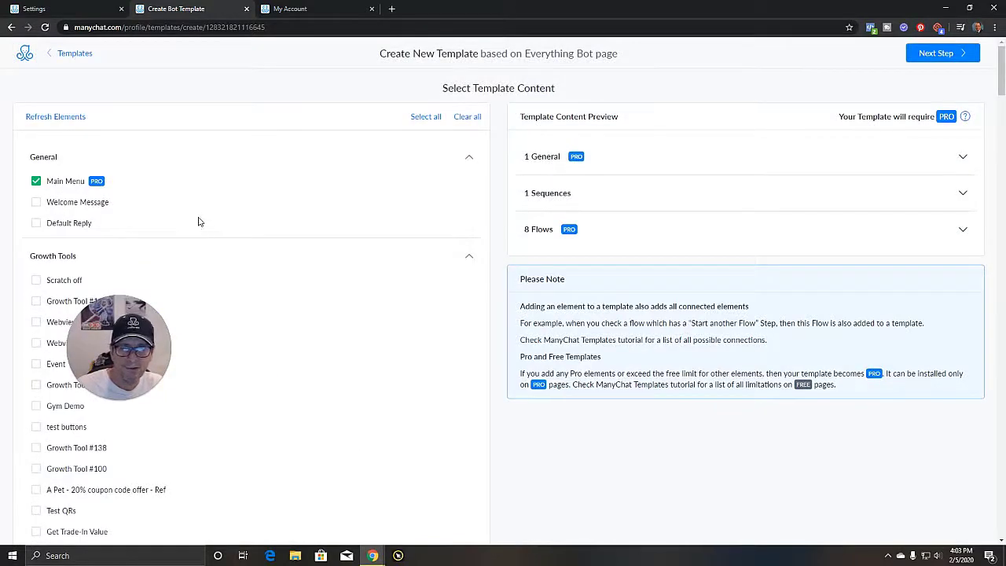
left_click(941, 55)
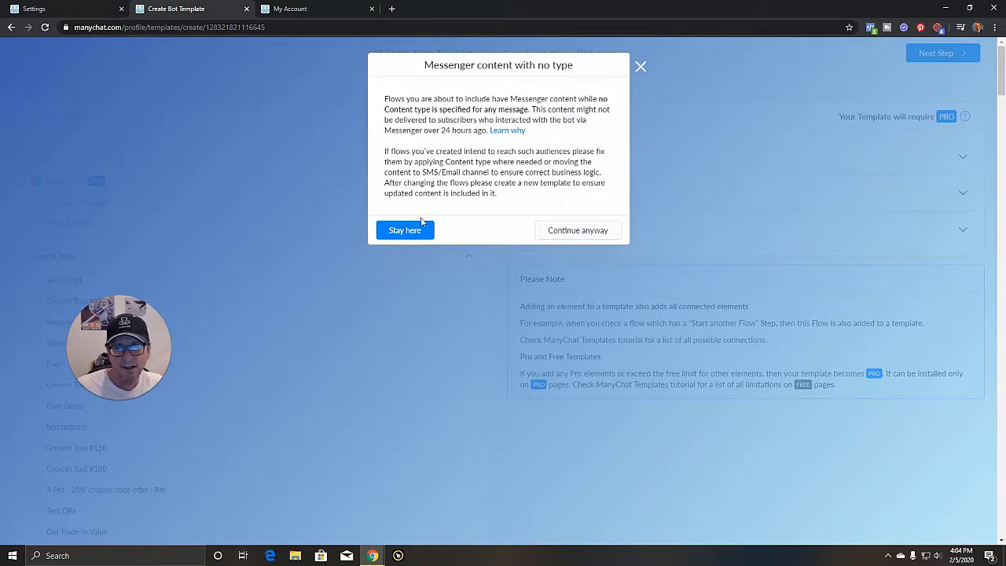
left_click(585, 231)
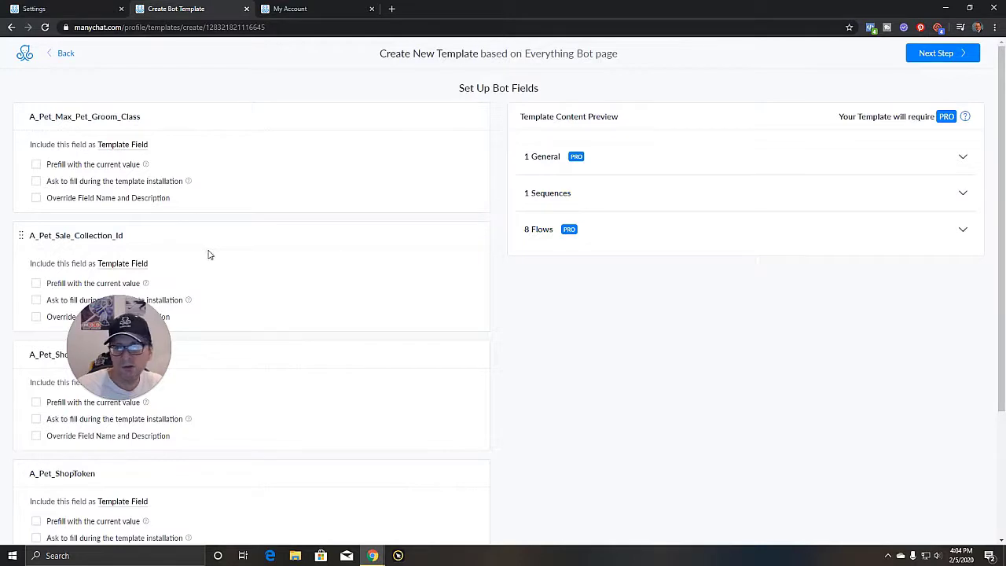
Try including the A_Pet_Max_Pet_Groom_Class field as a Bot Field, and return it to Template Field.
left_click(117, 145)
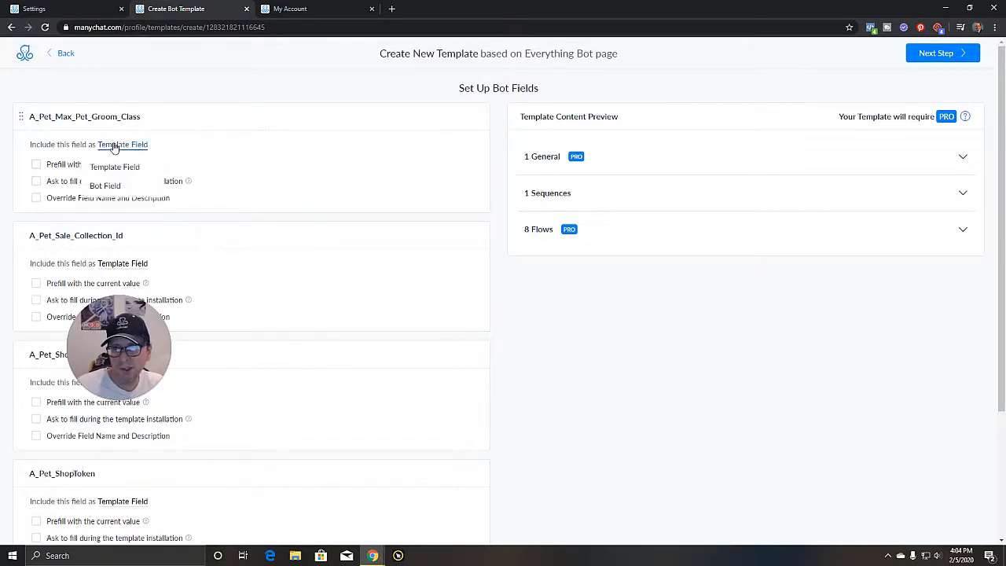
left_click(114, 190)
left_click(114, 145)
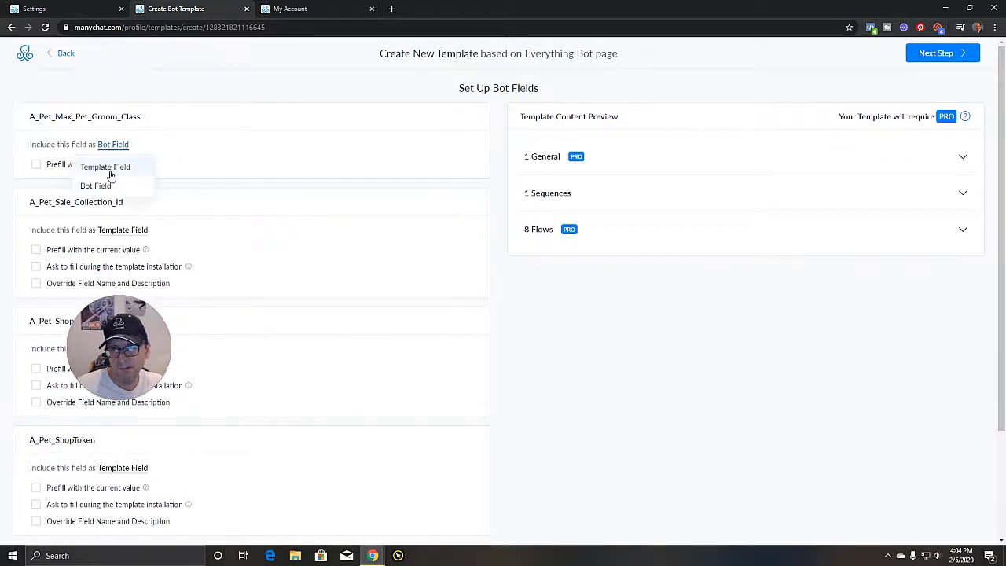
left_click(111, 167)
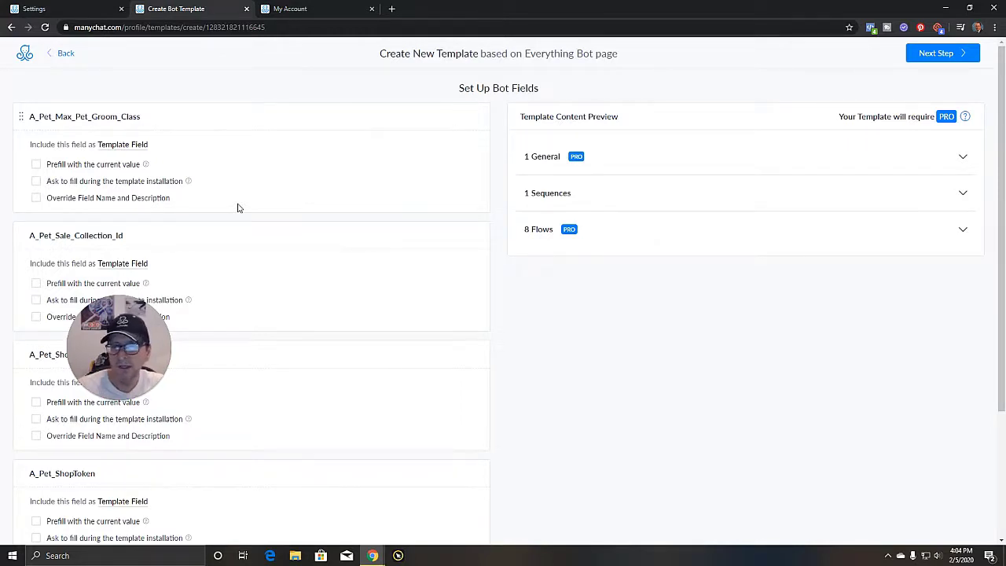
Accept the bot fields setup and proceed to the template's final steps.
left_click(940, 54)
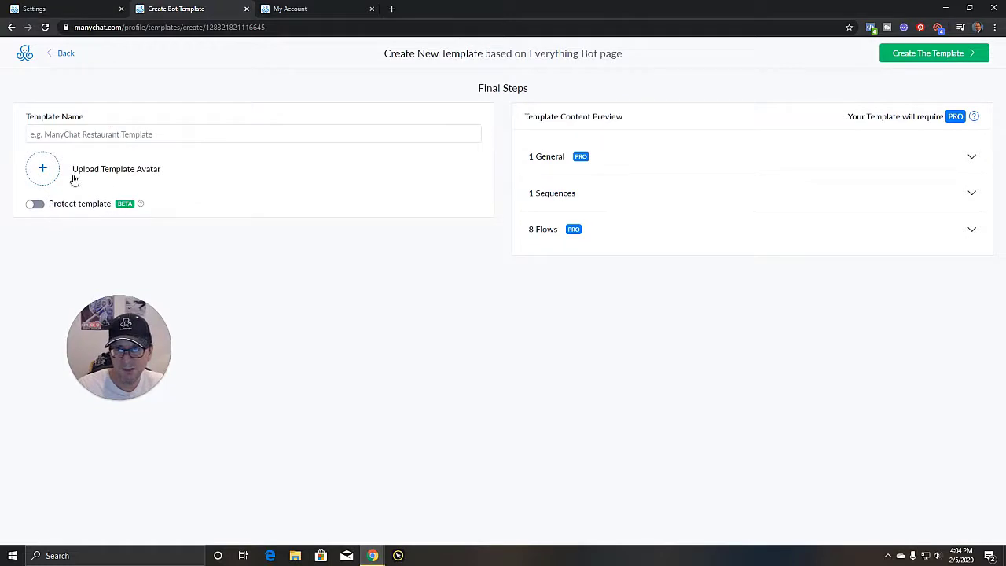
mouse_move(109, 371)
left_click_drag(108, 370, 816, 356)
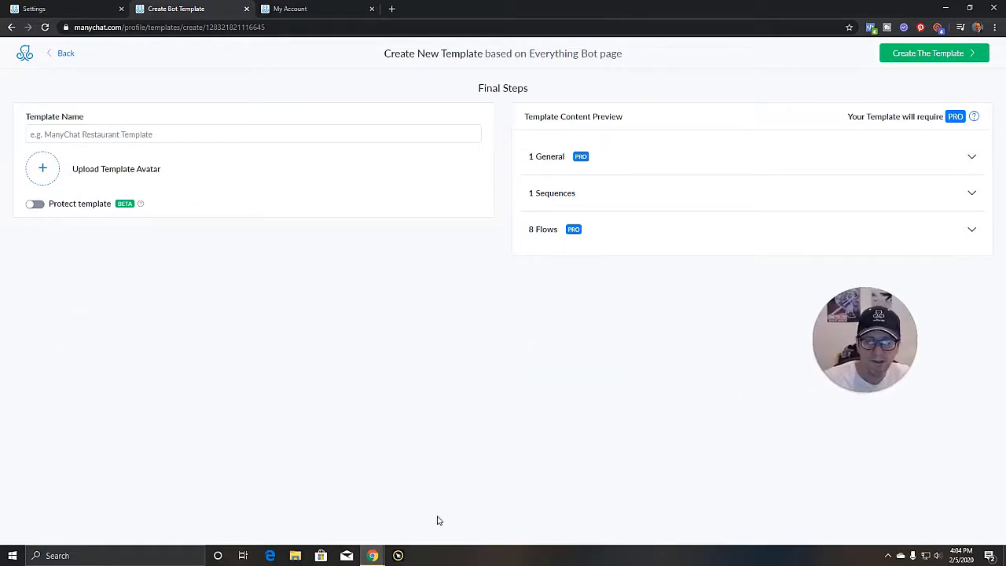
left_click(399, 558)
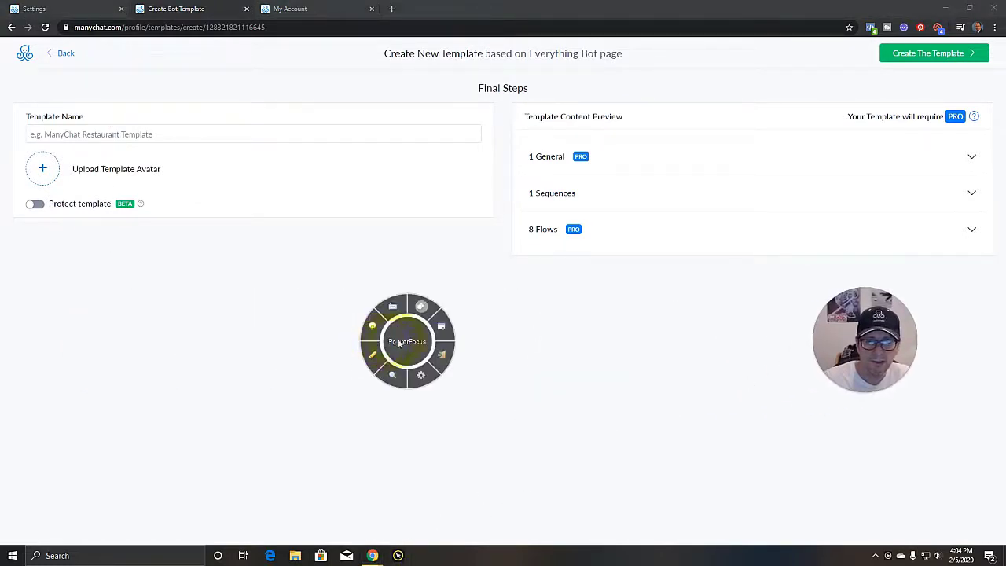
left_click_drag(400, 344, 1005, 344)
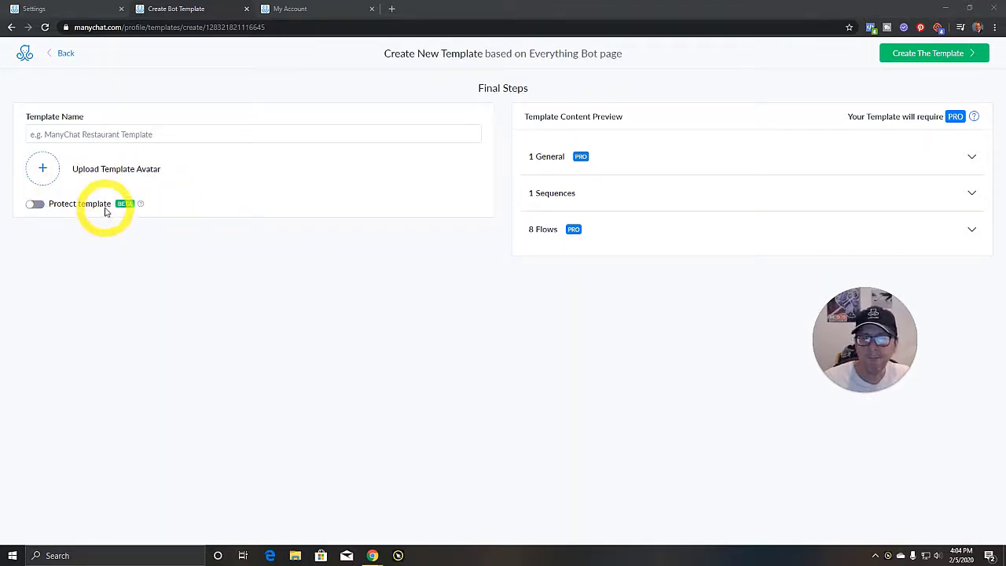
Fill in the template name with the suggested capitalized first name and enable template protection.
left_click(58, 136)
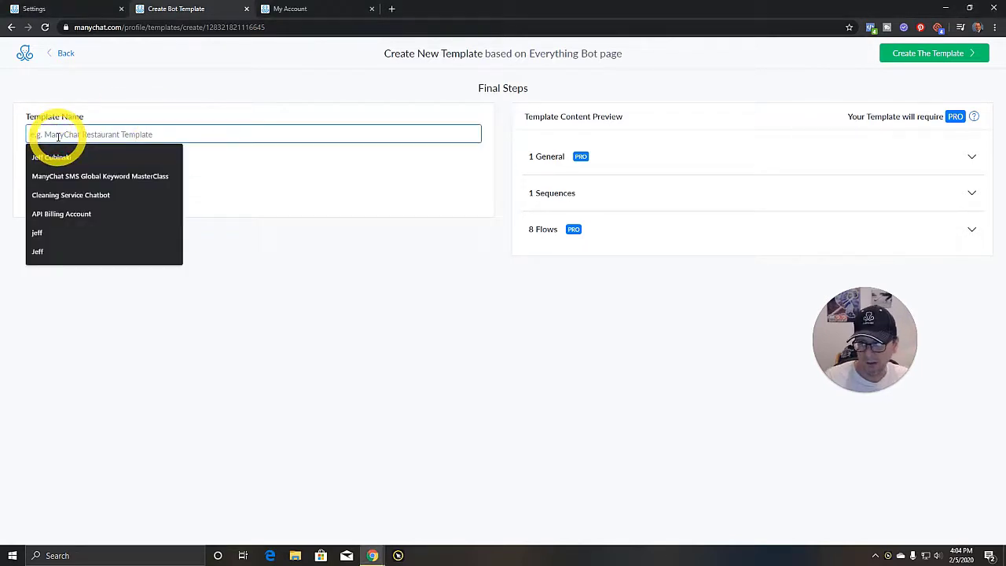
left_click(68, 251)
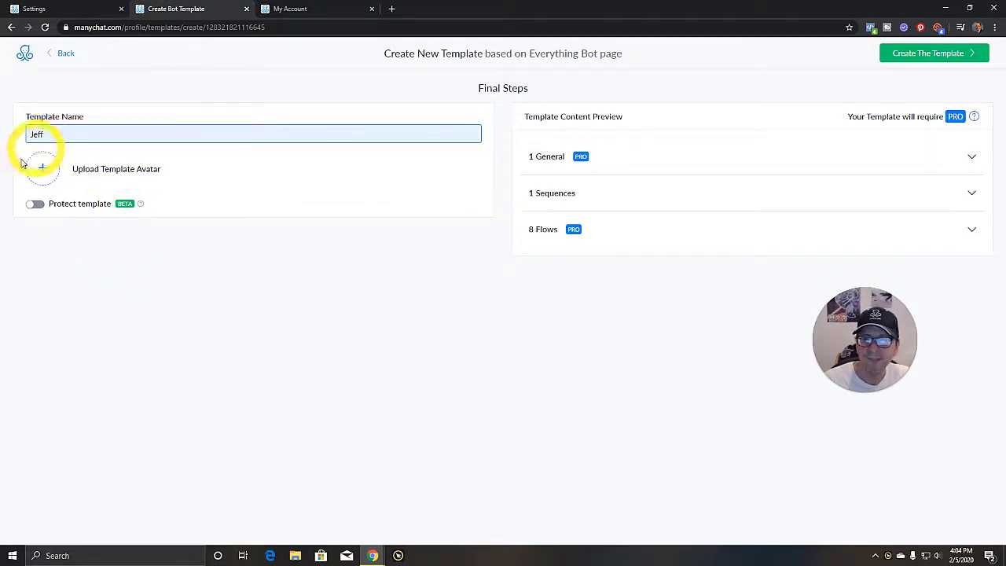
mouse_move(143, 207)
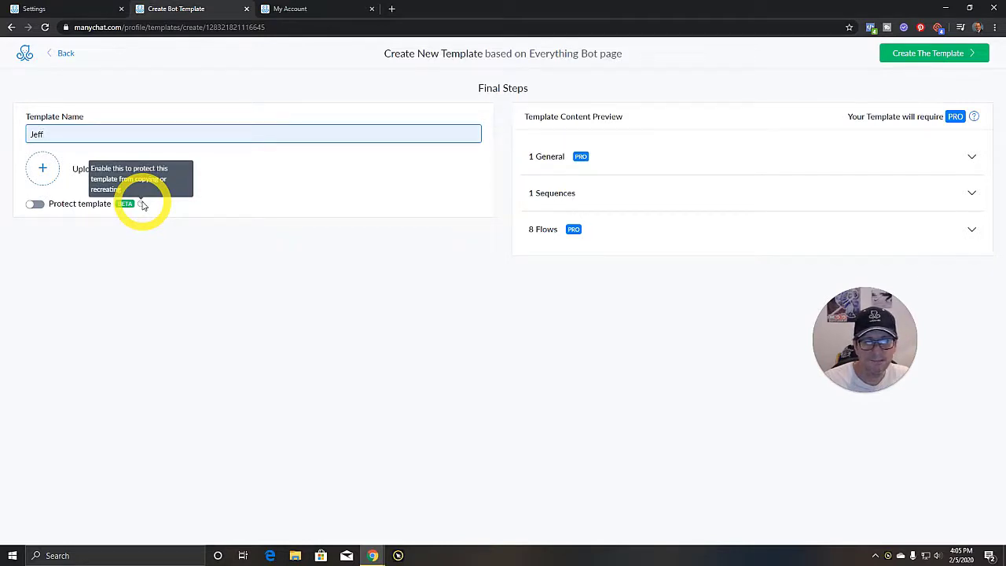
left_click(44, 205)
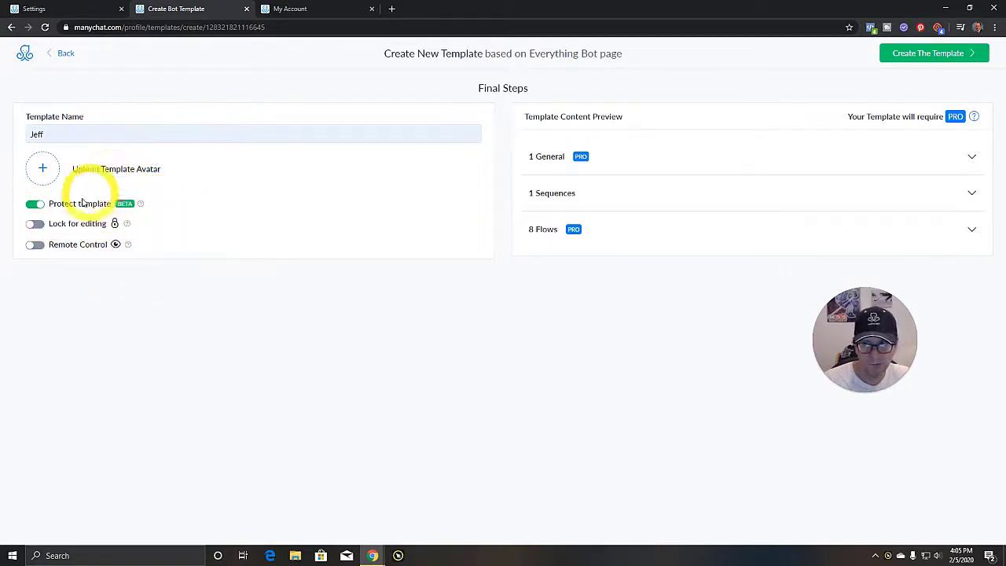
mouse_move(126, 228)
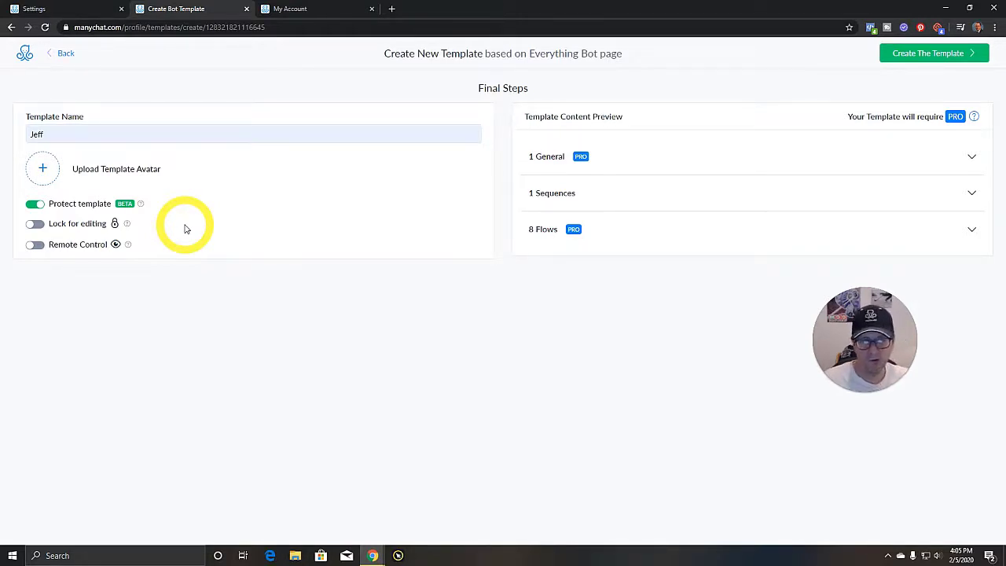
Turn on Lock for editing and Remote Control for the protected template, and create the template.
left_click(35, 223)
left_click(36, 245)
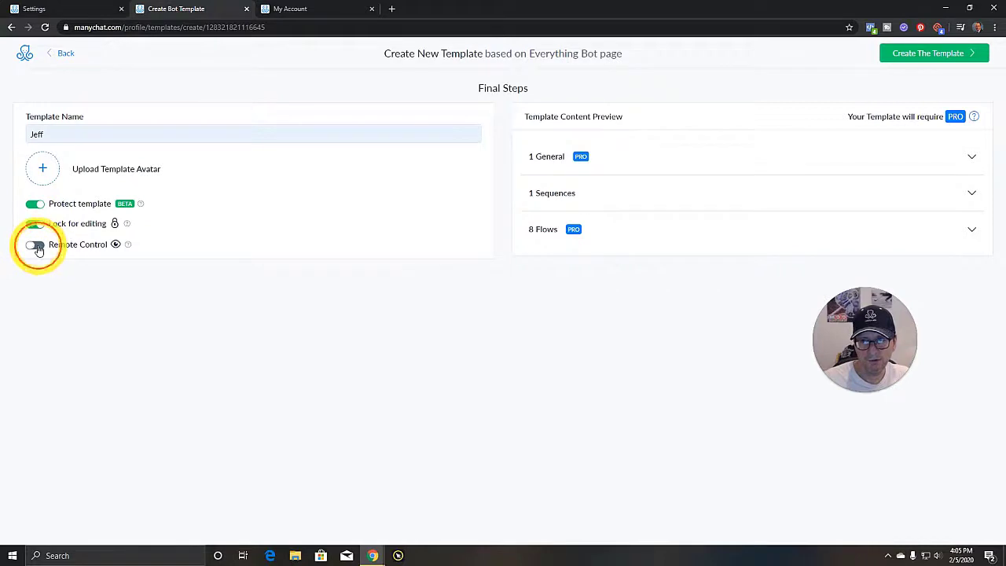
mouse_move(129, 248)
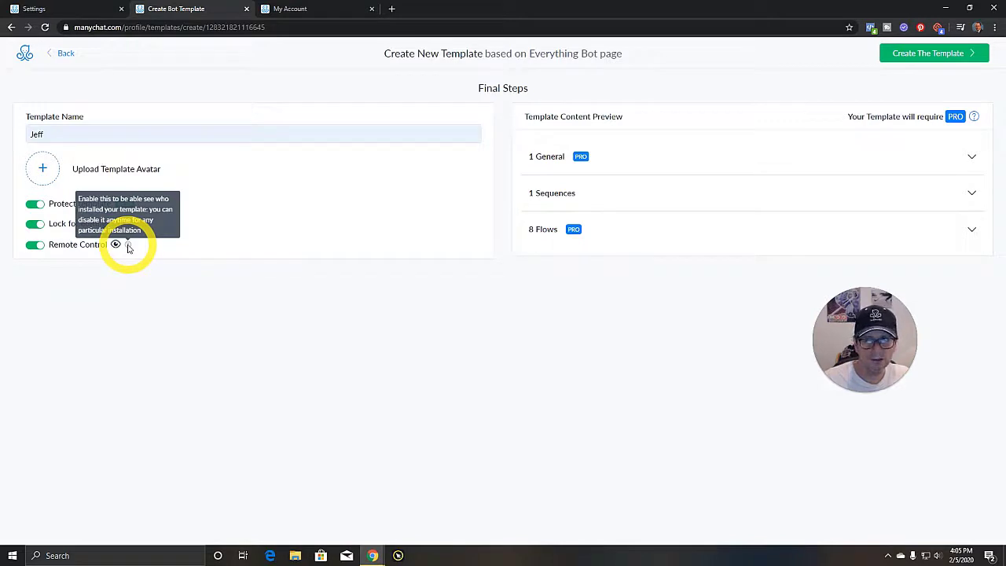
left_click(35, 245)
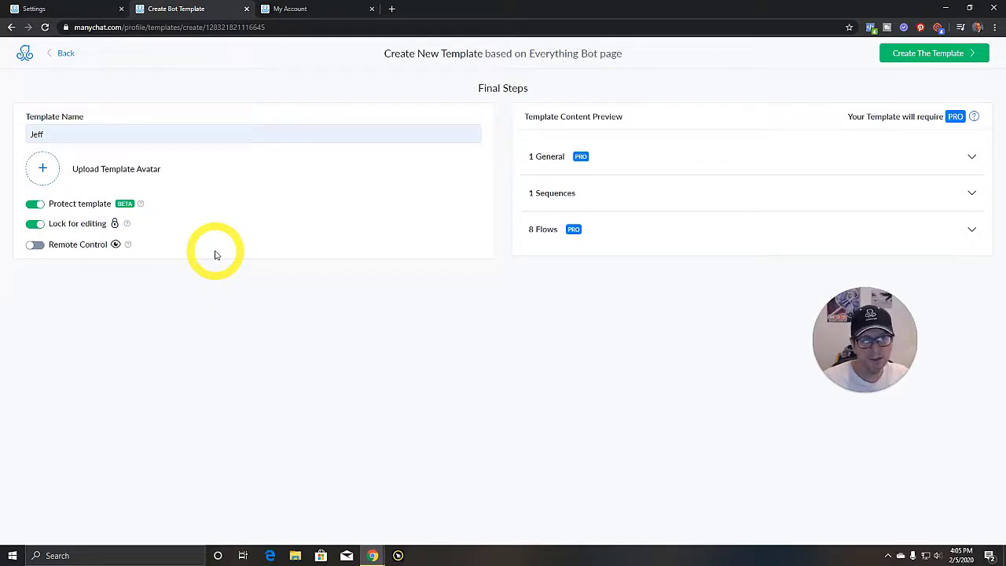
left_click(35, 244)
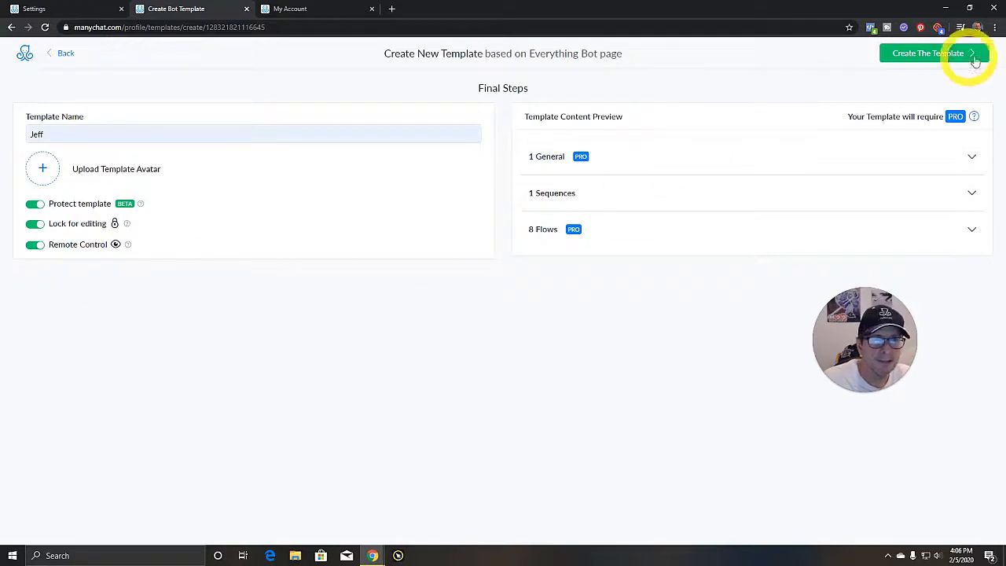
left_click(943, 52)
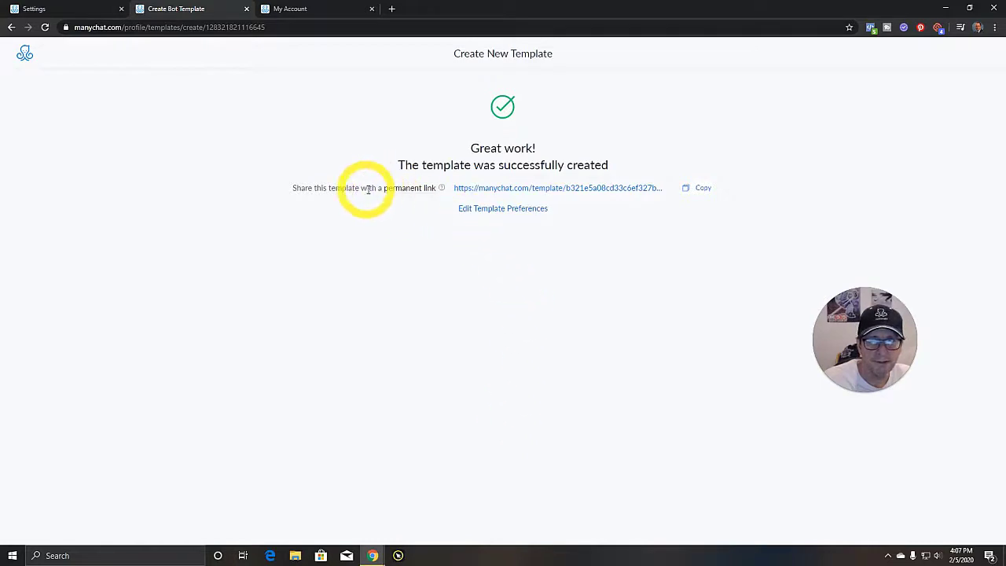
Check the available share link types for the created template and open its template preferences.
left_click(415, 191)
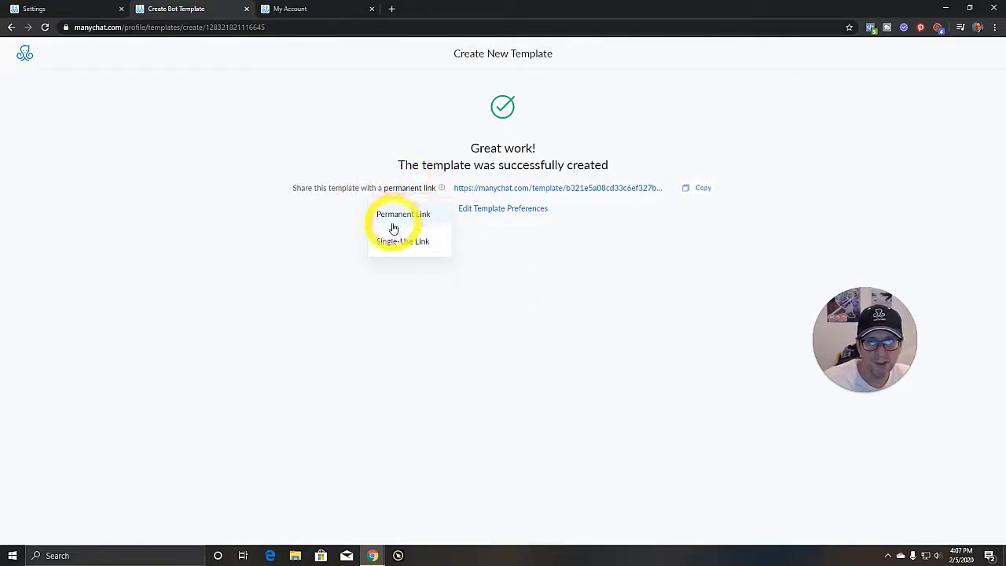
left_click(351, 151)
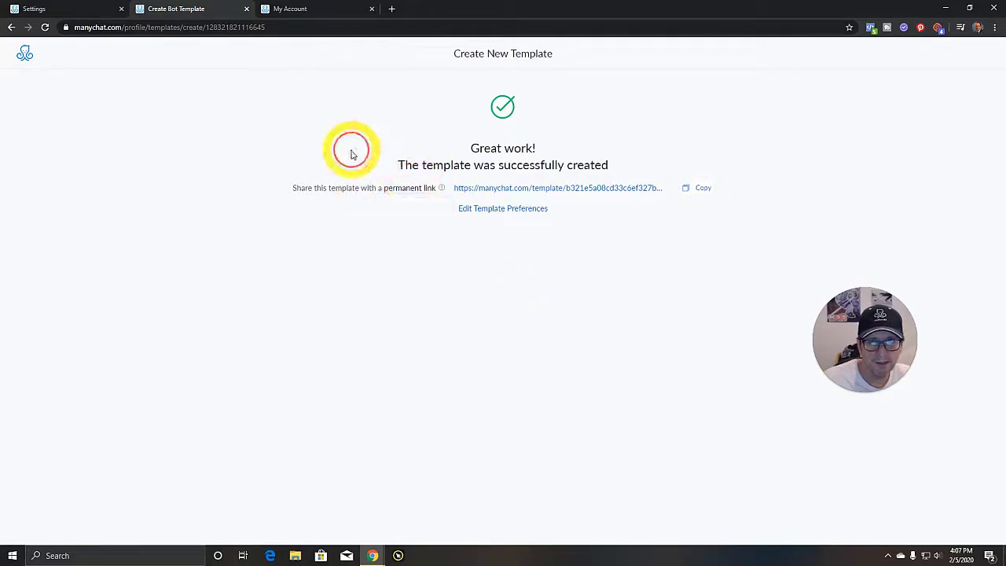
left_click(501, 211)
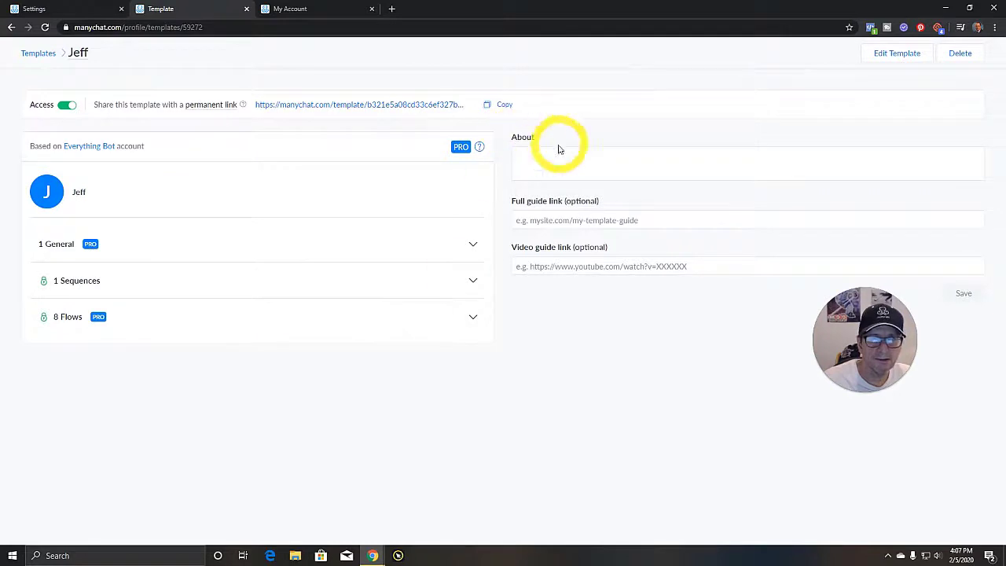
Inspect the sequences and flows included in the new template.
left_click(130, 282)
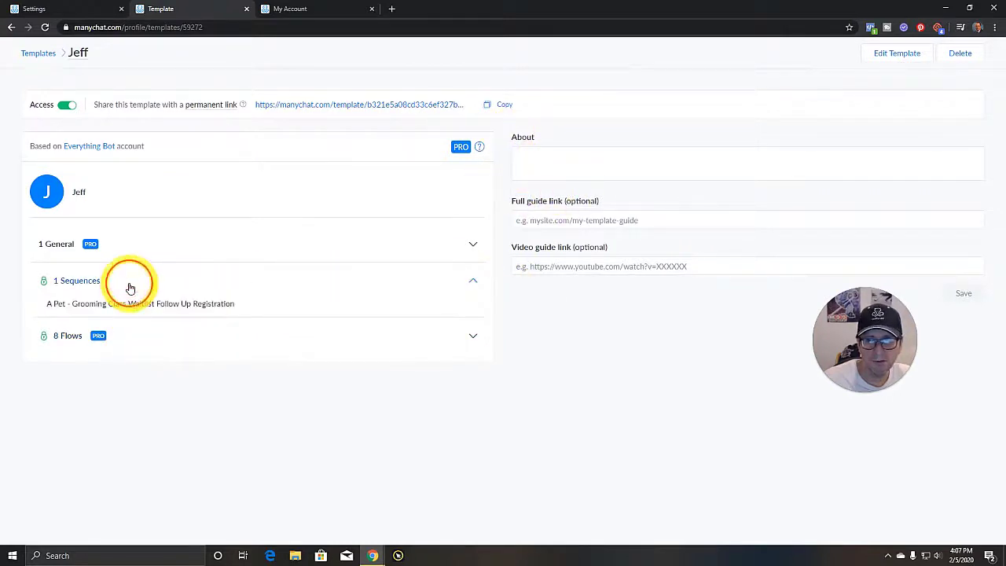
left_click(128, 330)
left_click(127, 327)
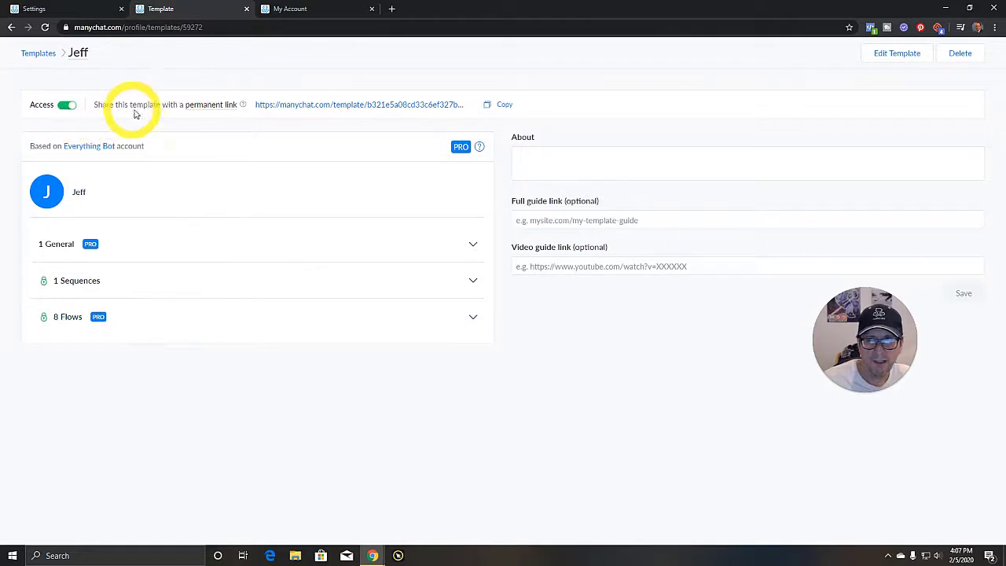
Try the single-use and permanent share link types for the template, ending on the single-use link.
left_click(207, 107)
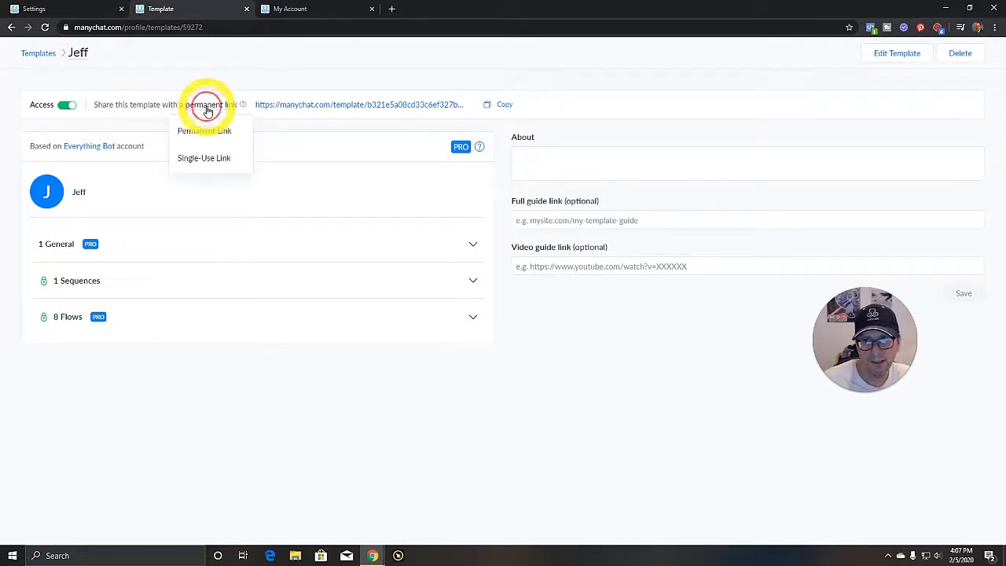
left_click(203, 159)
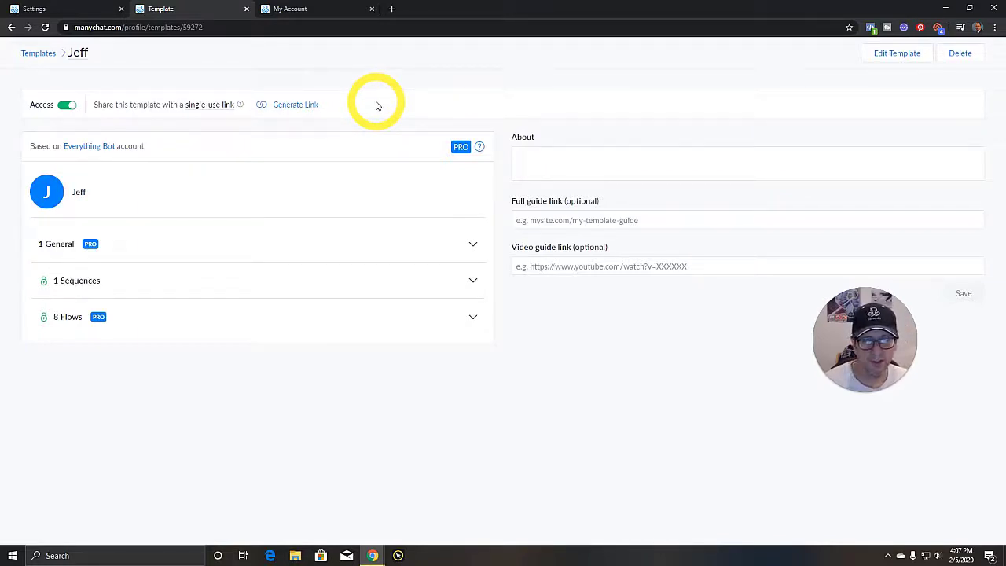
left_click(212, 104)
left_click(248, 134)
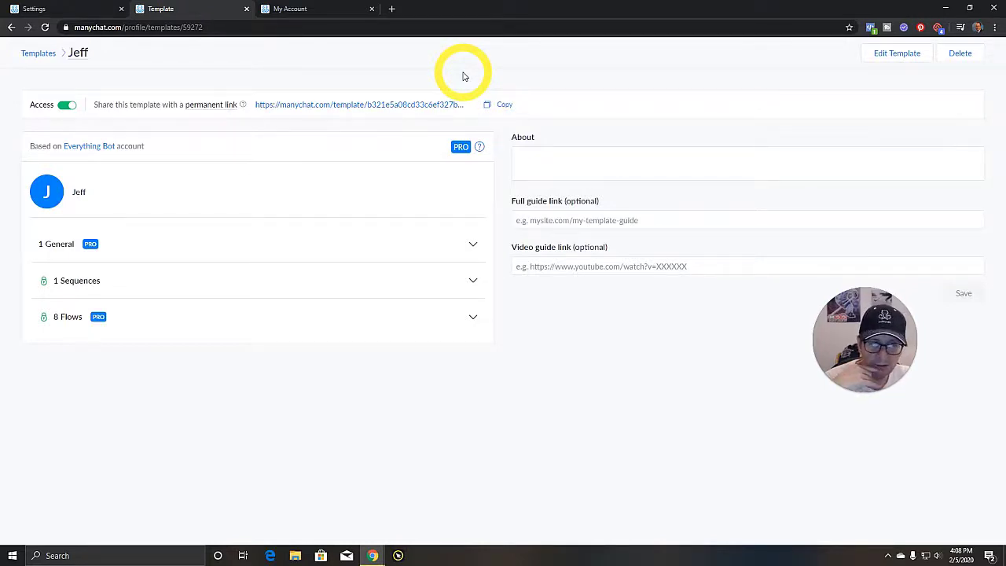
left_click(206, 105)
left_click(205, 159)
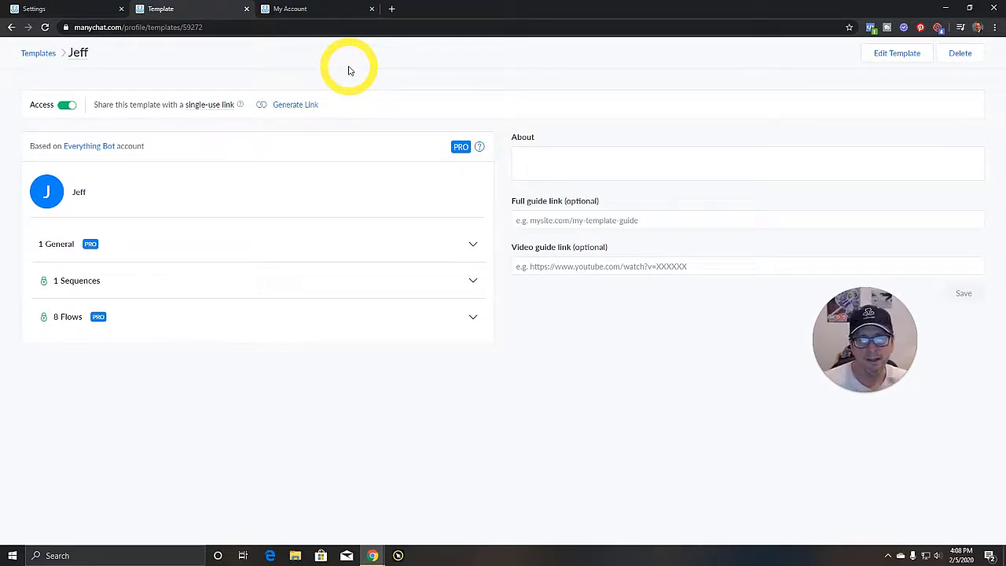
Turn the template's access off and back on, and set its share link to permanent.
left_click(63, 108)
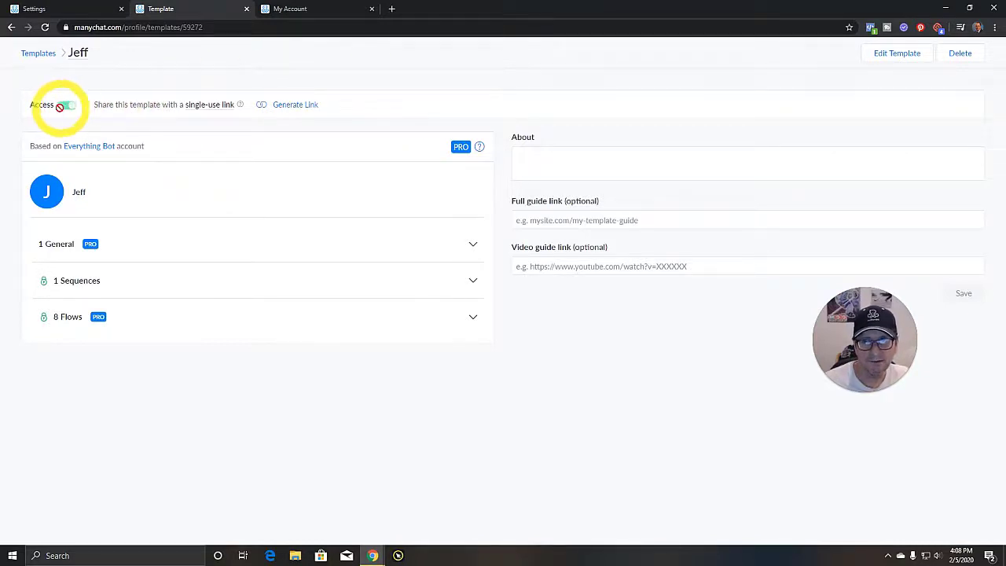
left_click(66, 104)
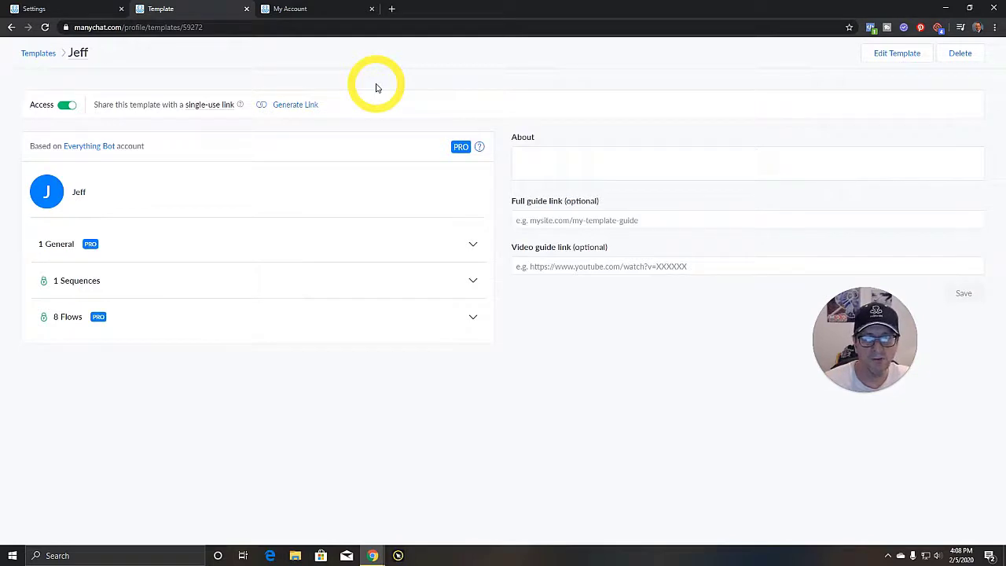
left_click(209, 106)
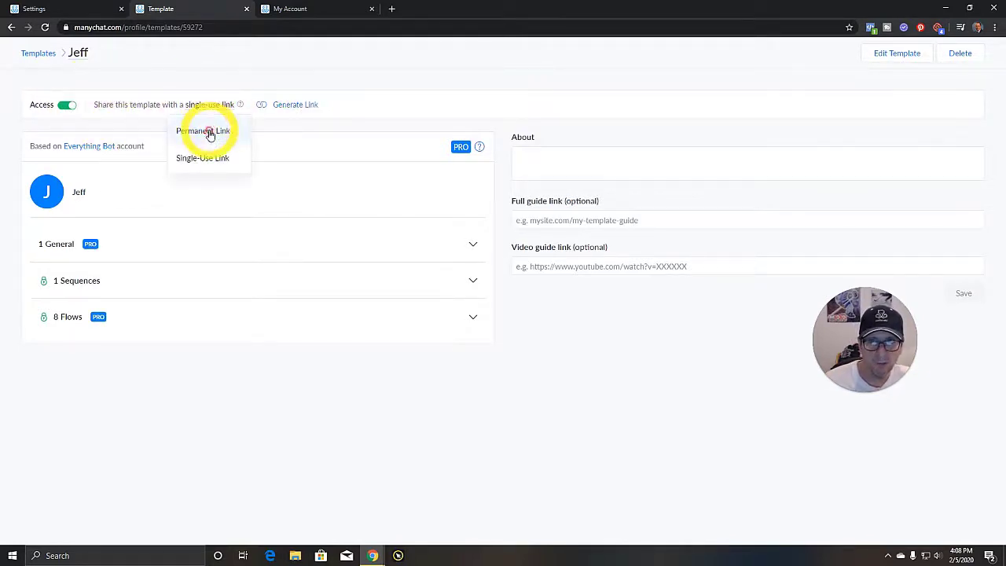
left_click(209, 133)
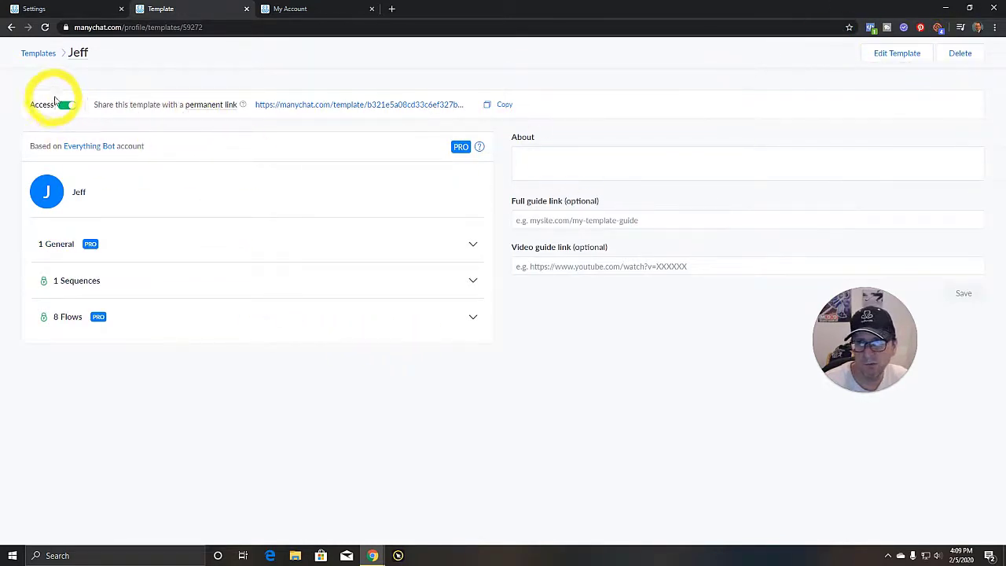
Open Only Protected - Template from the account's template list and review its installations.
left_click(287, 8)
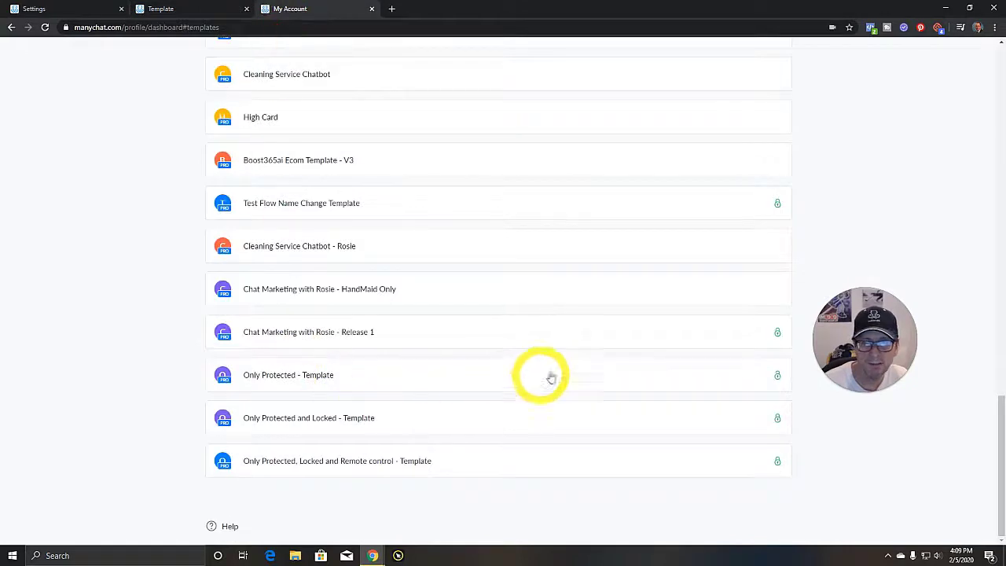
left_click(386, 381)
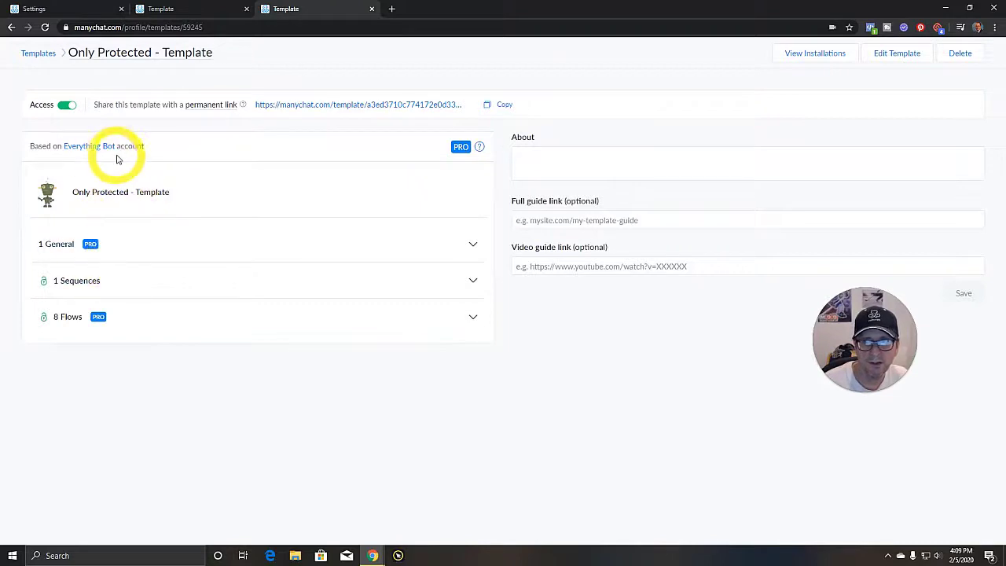
left_click(818, 61)
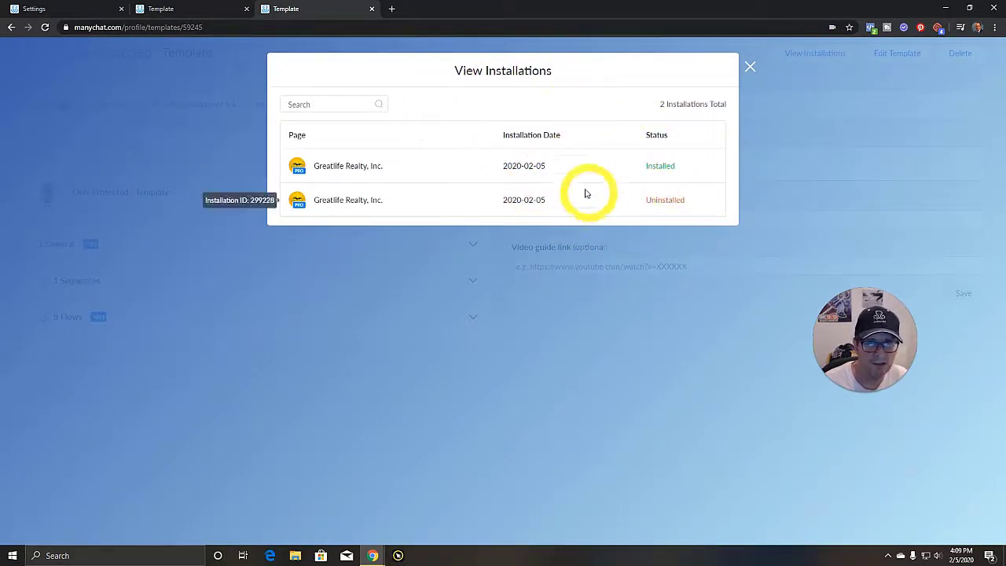
left_click(752, 68)
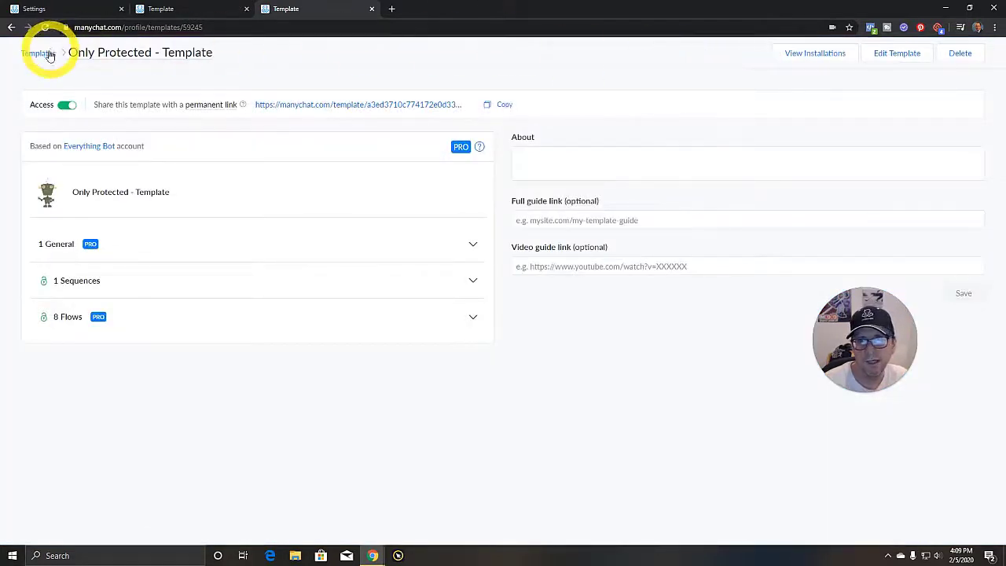
Return to the template list and open Only Protected and Locked - Template.
left_click(11, 27)
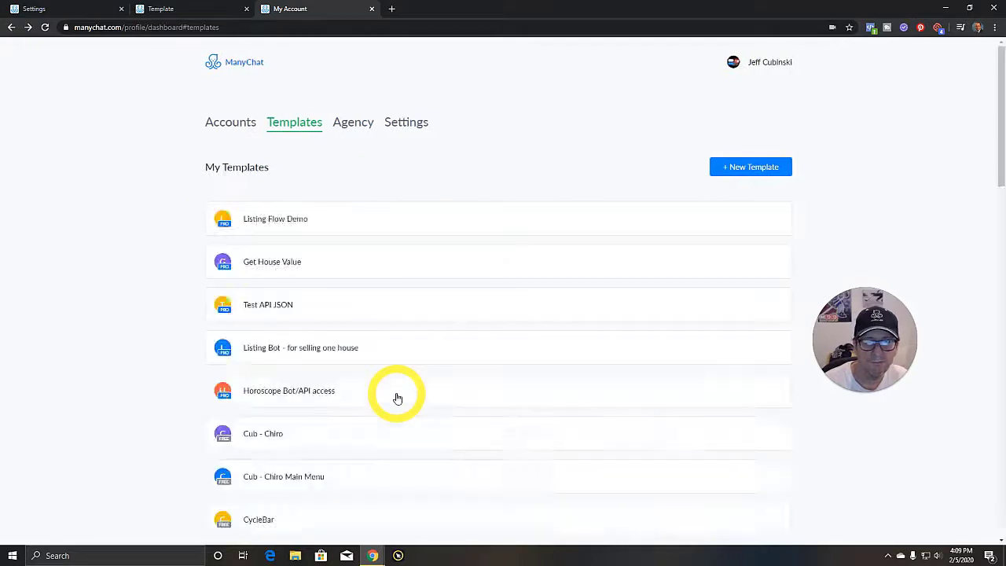
scroll(397, 397, "down", 15)
scroll(397, 398, "down", 5)
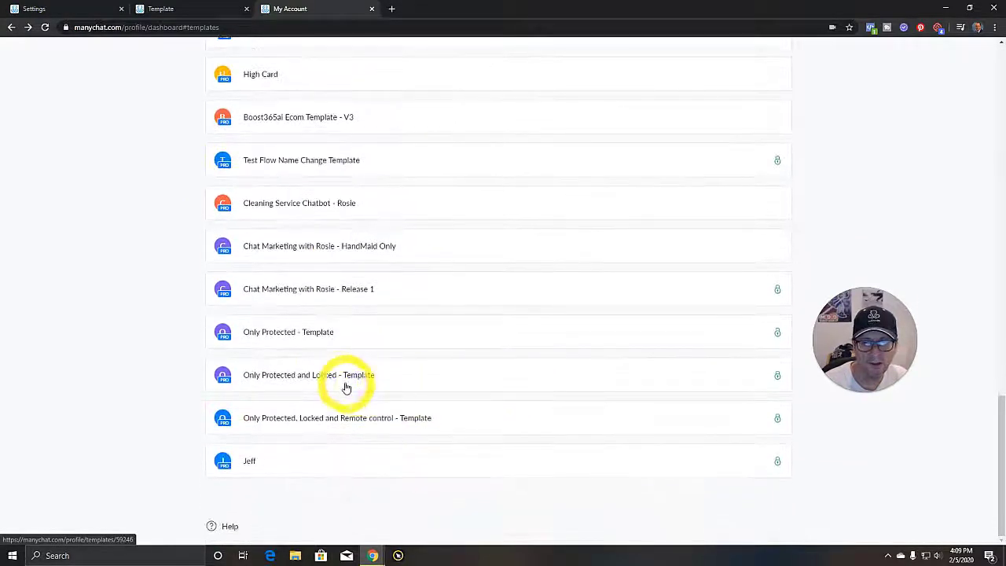
left_click(328, 382)
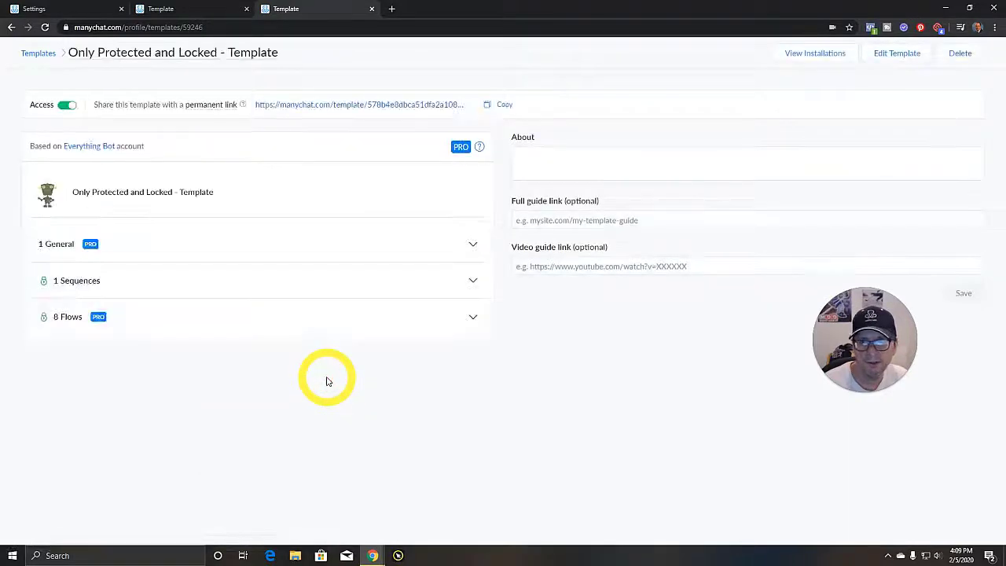
Go back to the My Templates list and reopen the newly created template.
left_click(200, 10)
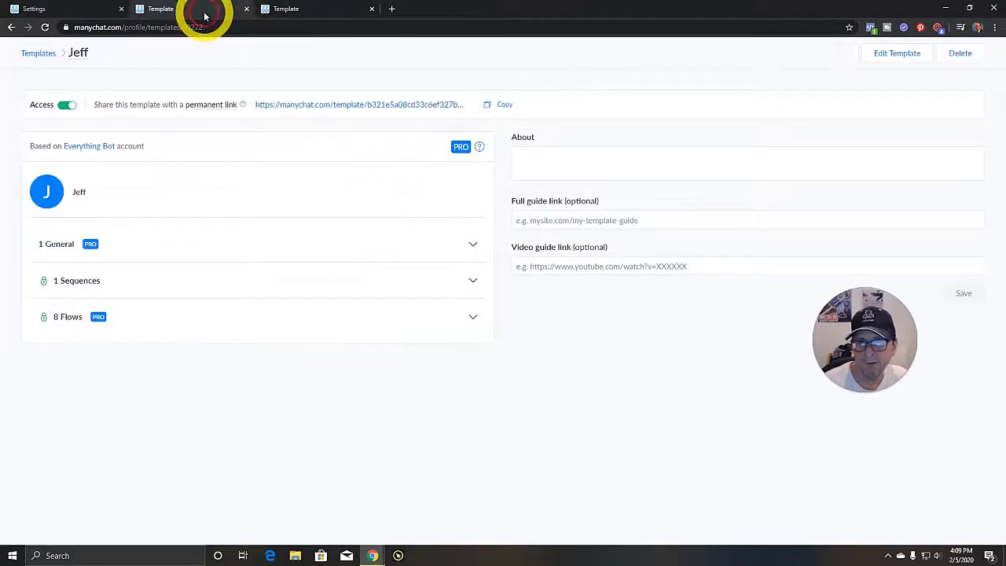
left_click(13, 28)
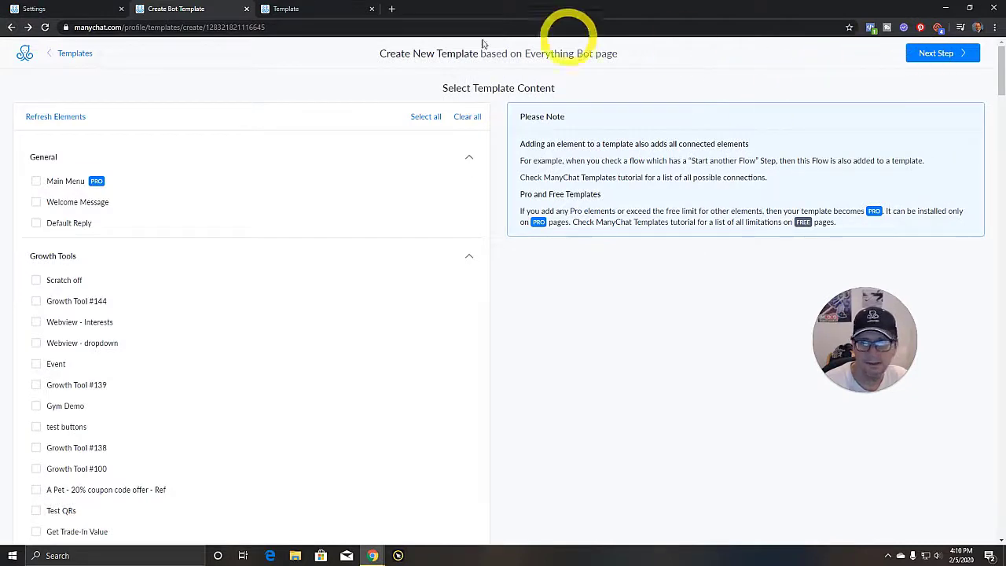
left_click(52, 53)
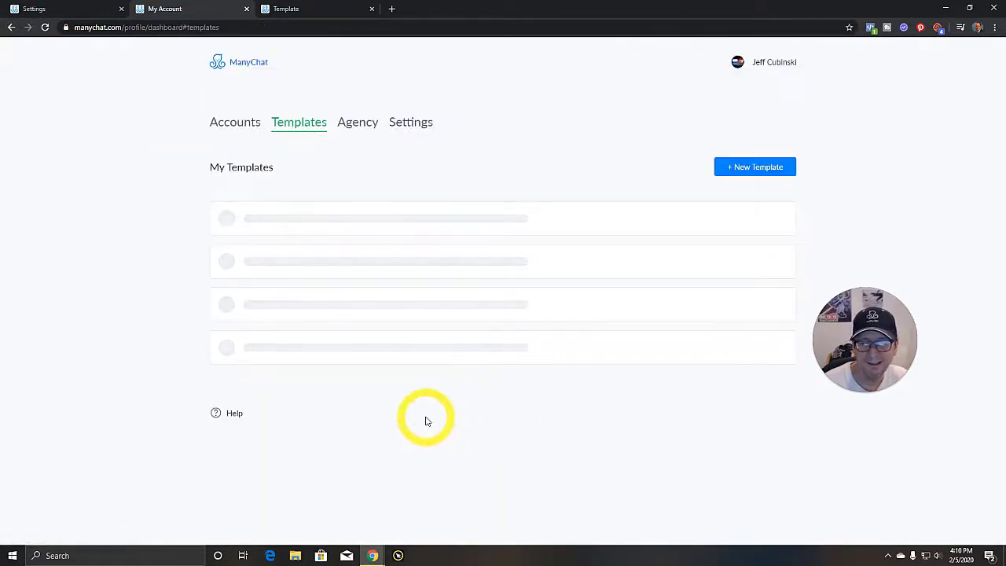
scroll(425, 420, "down", 15)
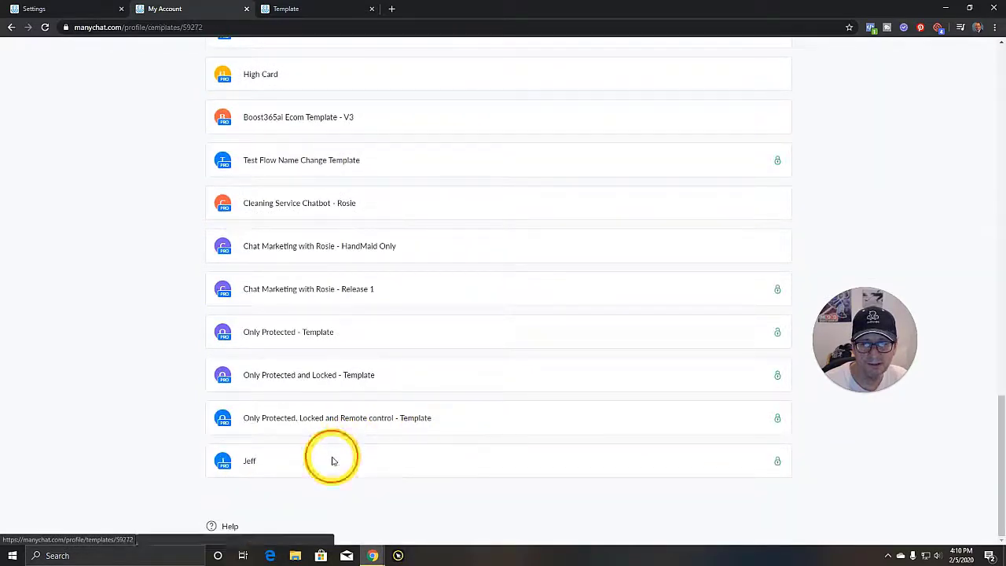
left_click(333, 459)
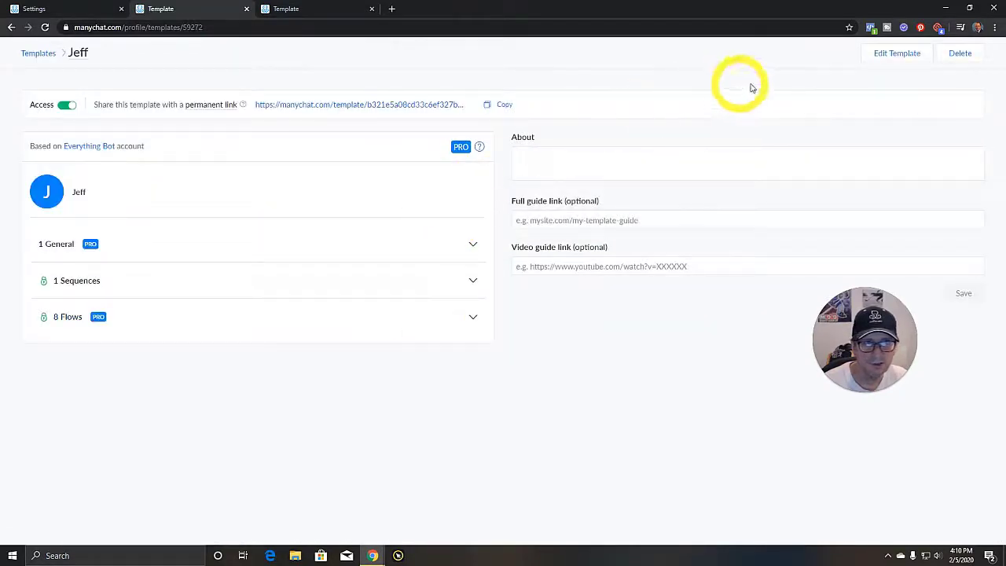
Edit the new template, keeping its content and bot fields through to Final Steps, and compare it with Only Protected and Locked - Template.
left_click(899, 55)
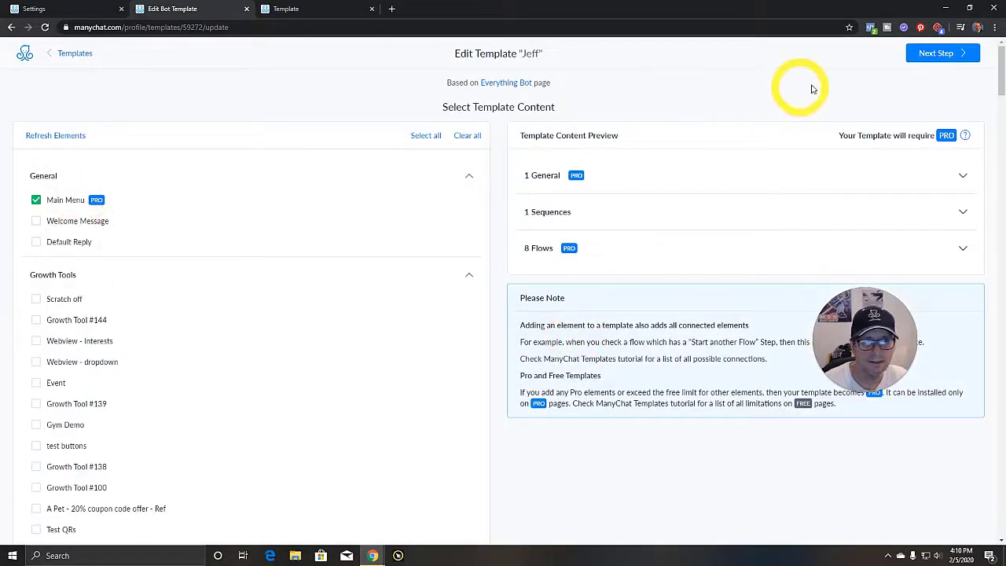
left_click(942, 56)
left_click(570, 229)
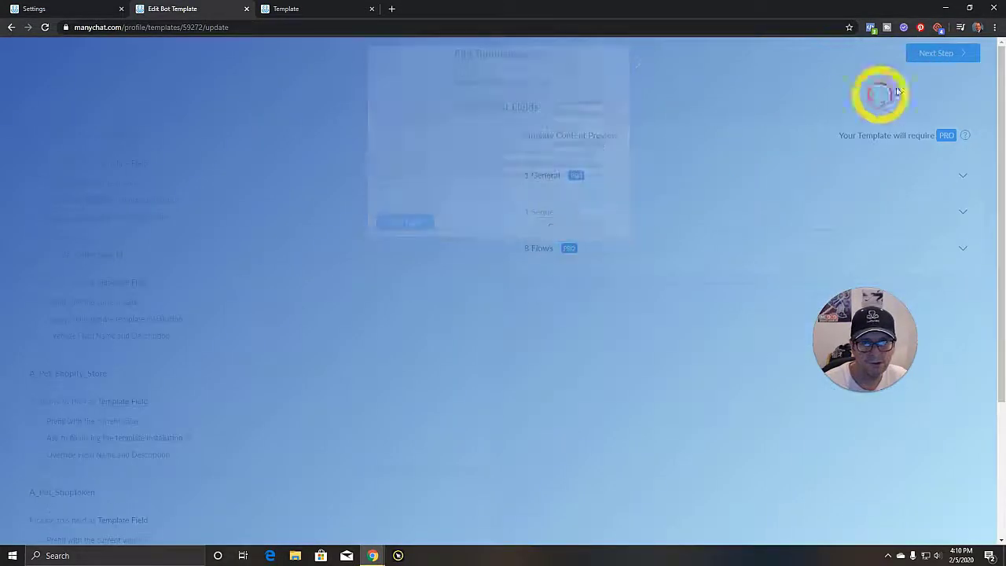
left_click(947, 56)
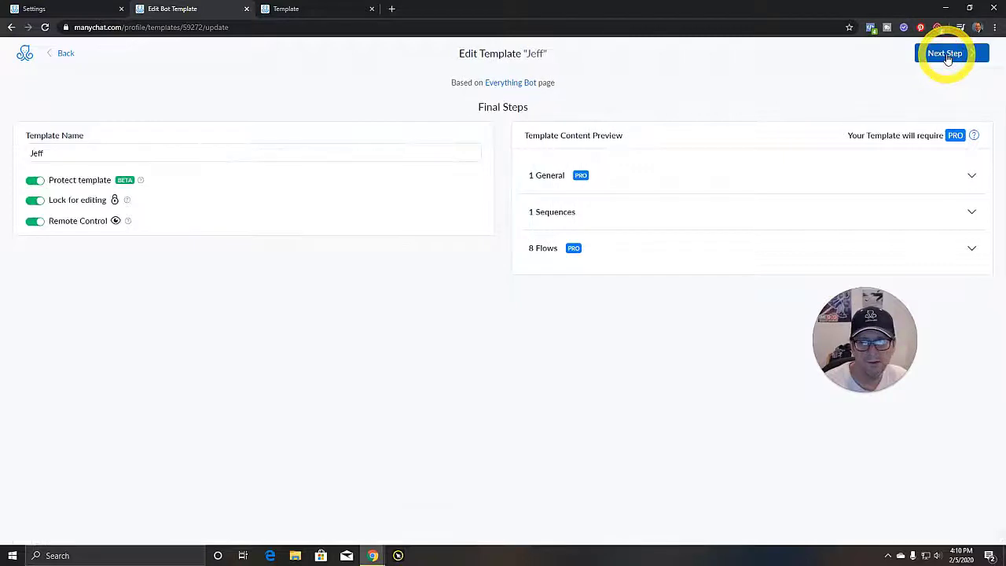
left_click(333, 14)
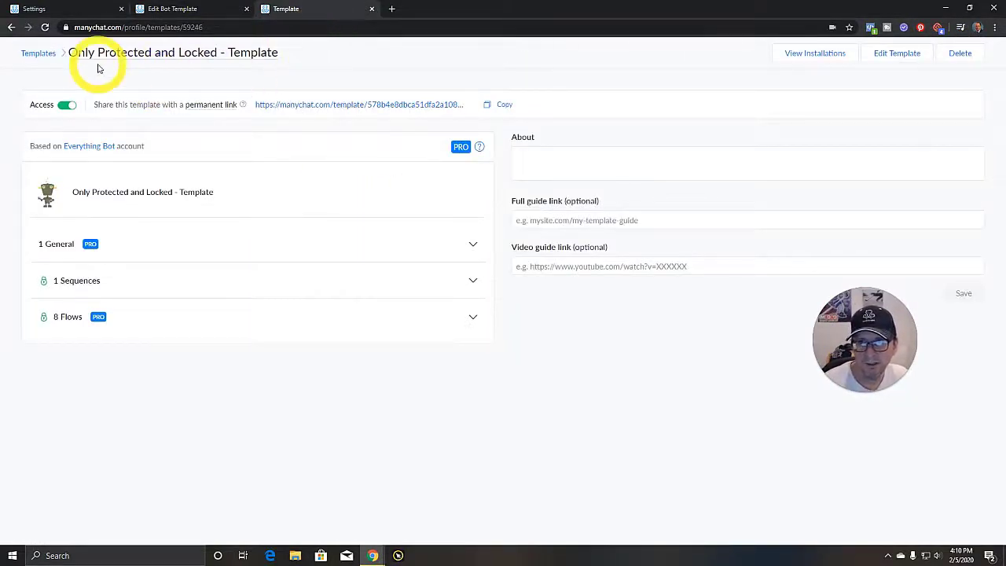
left_click(201, 15)
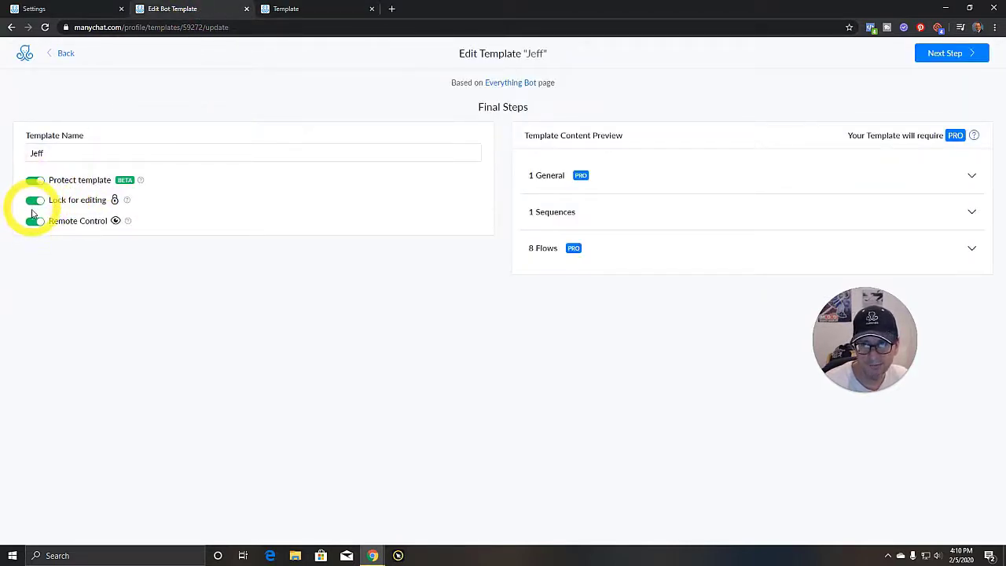
Try switching Remote Control and Lock for editing off and back on in the new template's Final Steps.
left_click(306, 9)
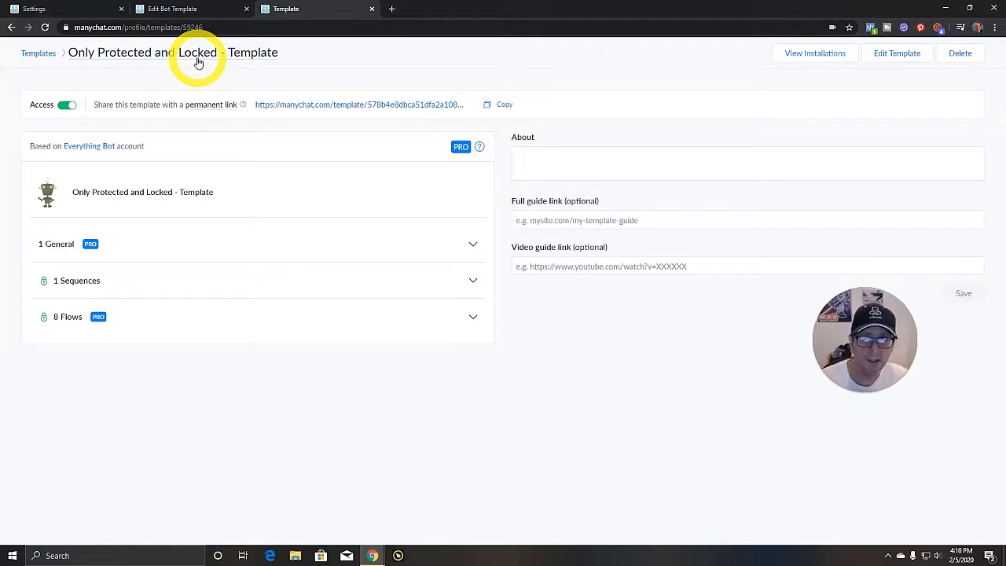
left_click(201, 15)
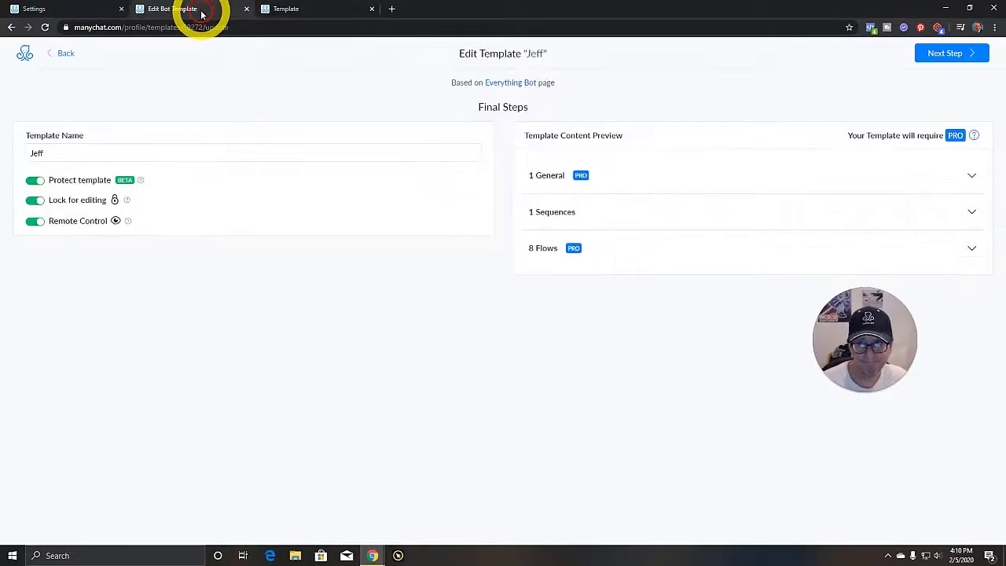
left_click(31, 223)
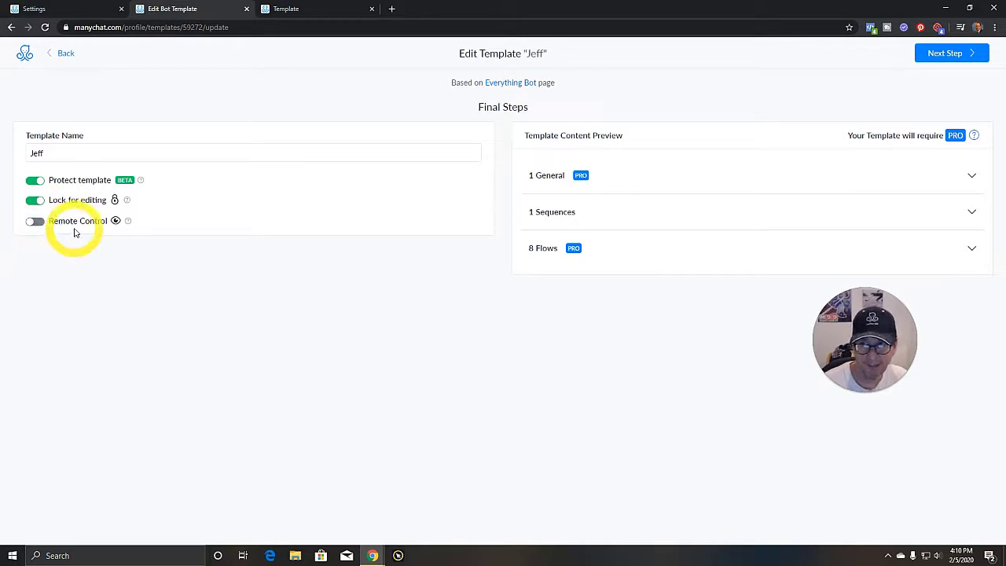
left_click(35, 204)
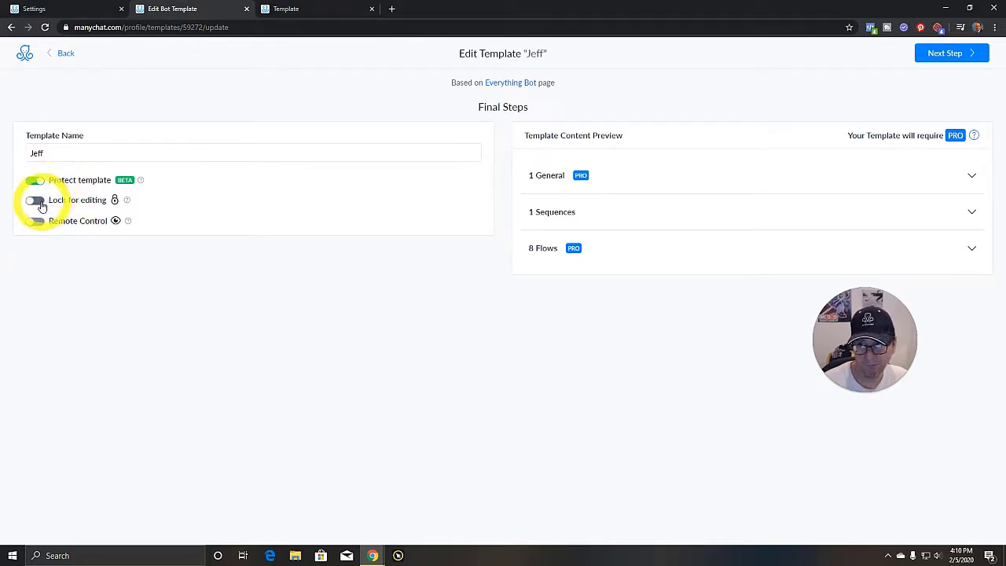
left_click(36, 202)
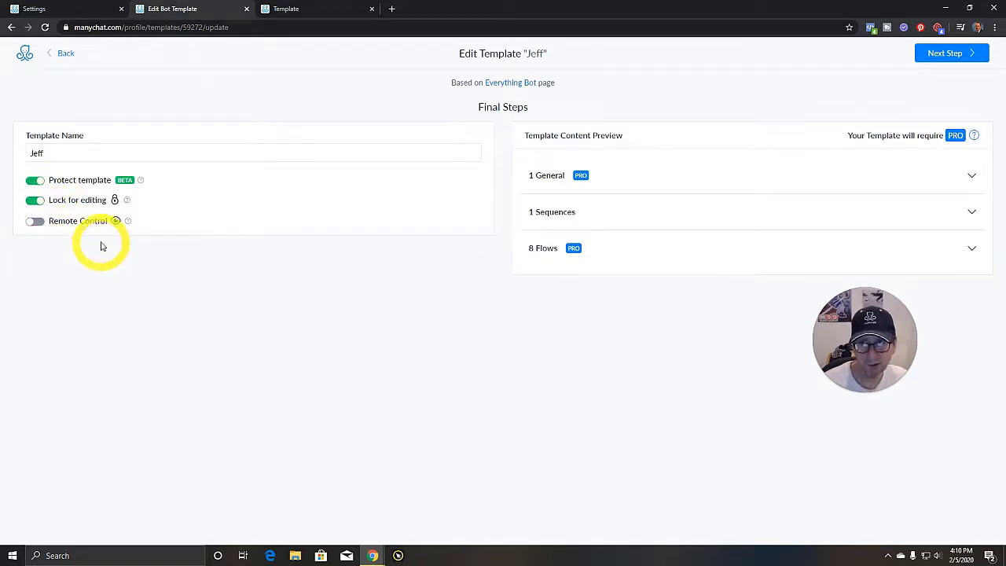
left_click(37, 223)
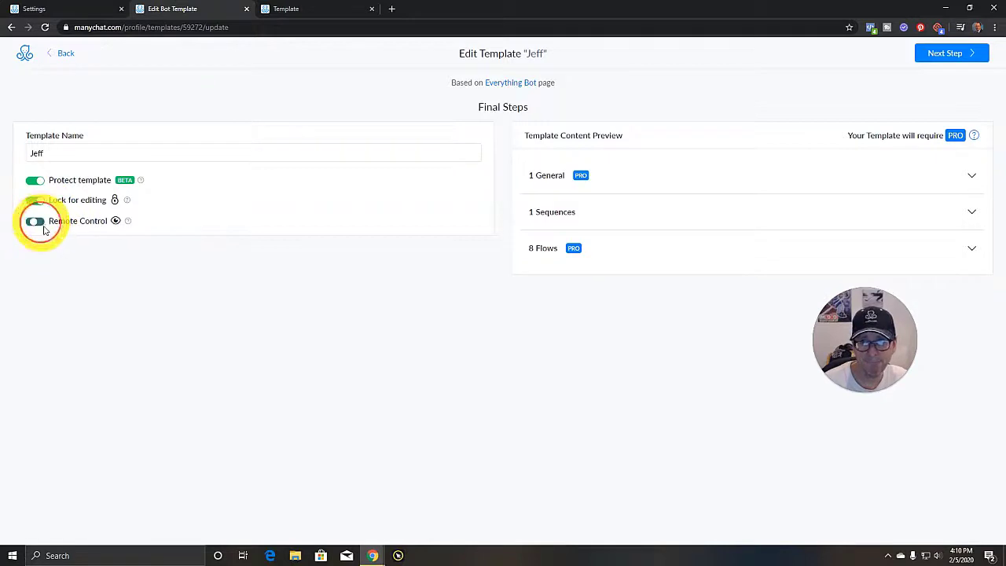
Open Only Protected, Locked and Remote control - Template from the template list and review its installations.
left_click(320, 14)
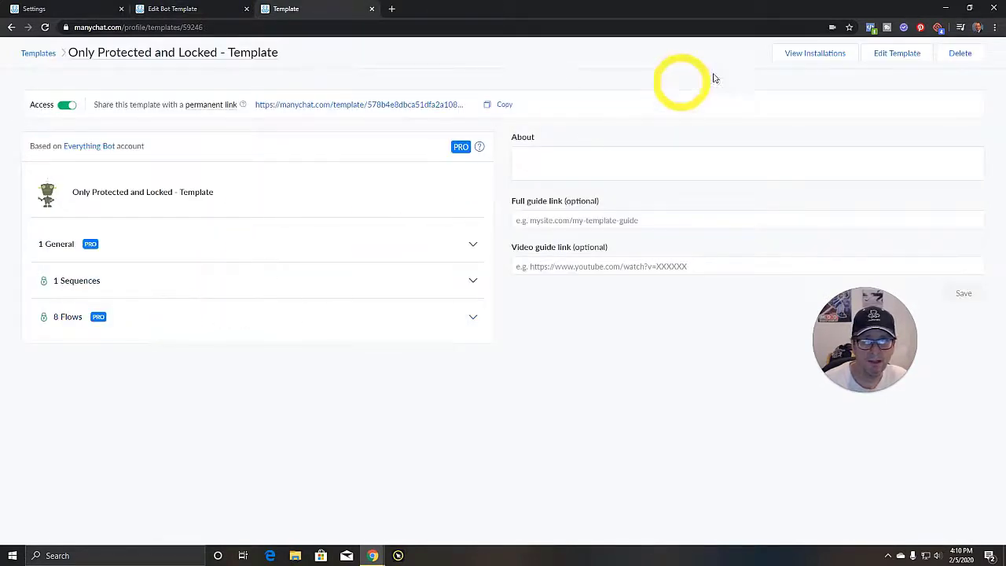
left_click(40, 55)
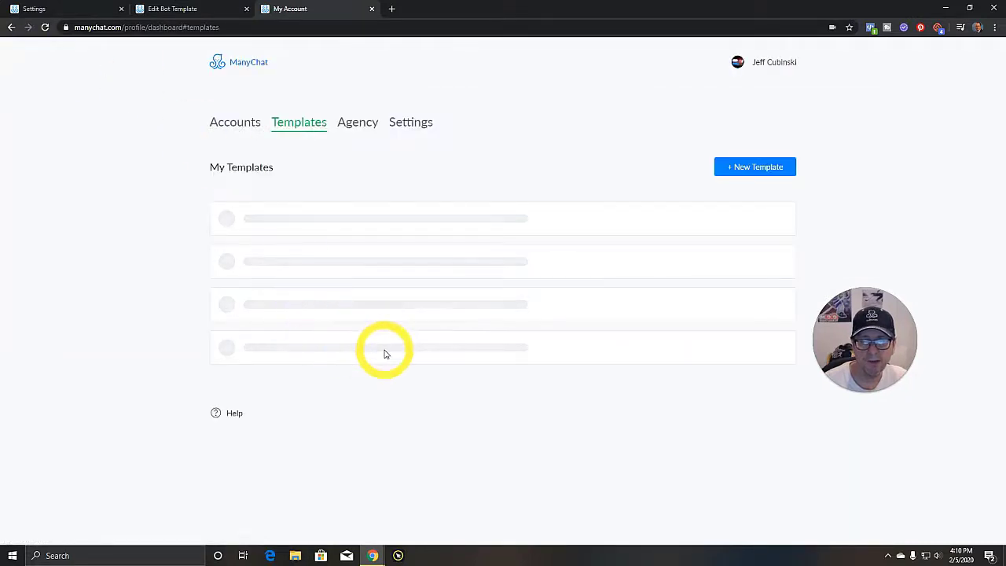
scroll(385, 354, "down", 15)
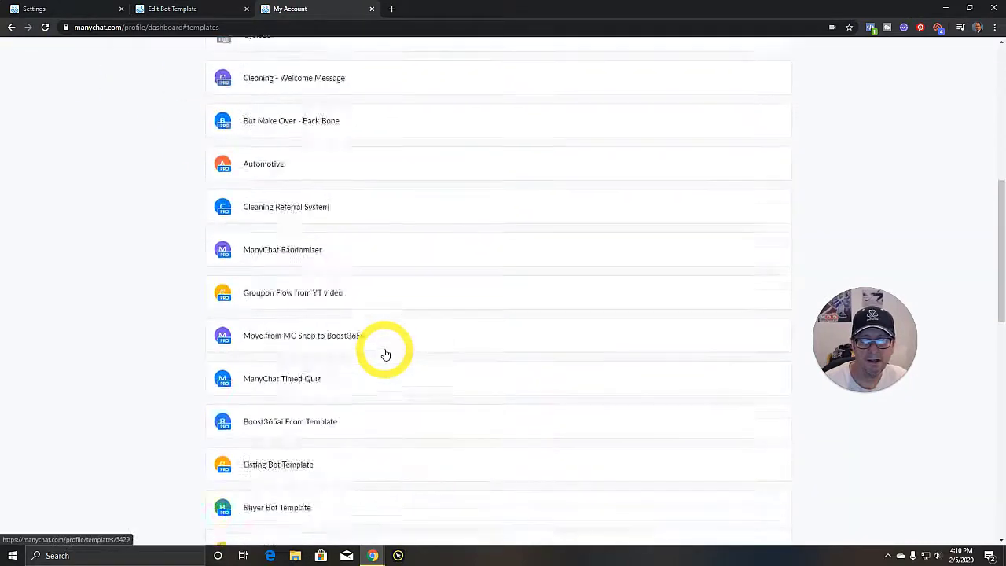
left_click(342, 421)
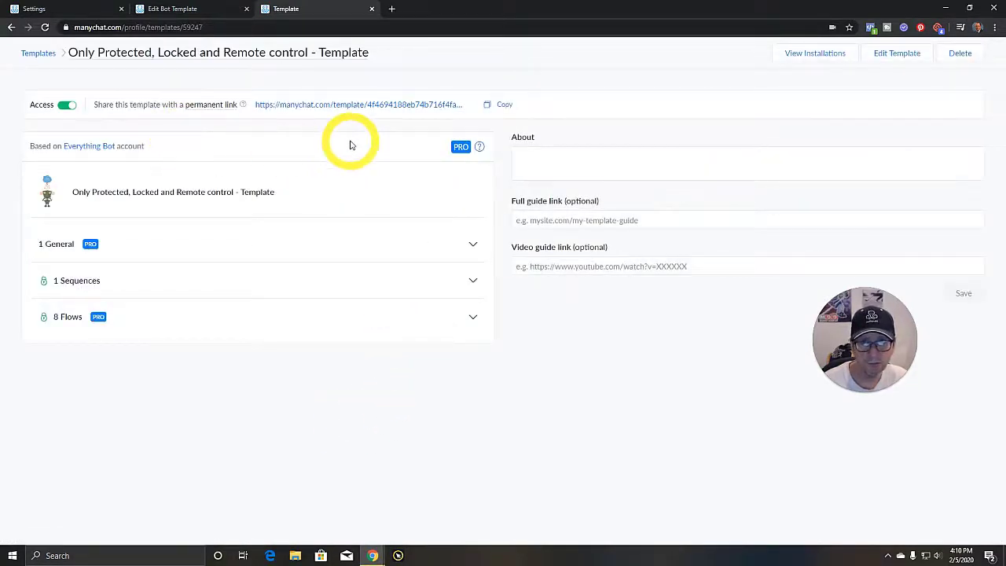
left_click(823, 63)
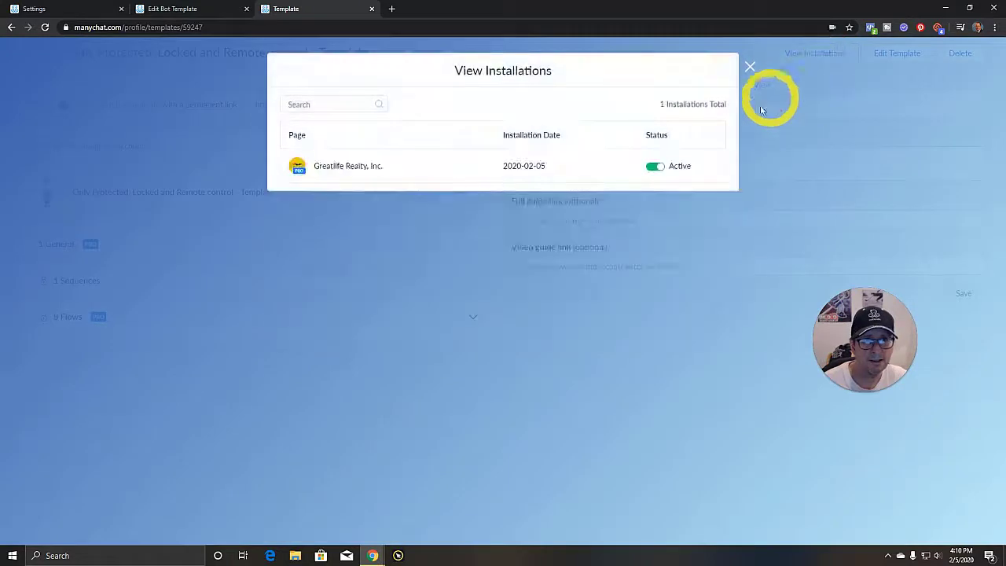
left_click(750, 67)
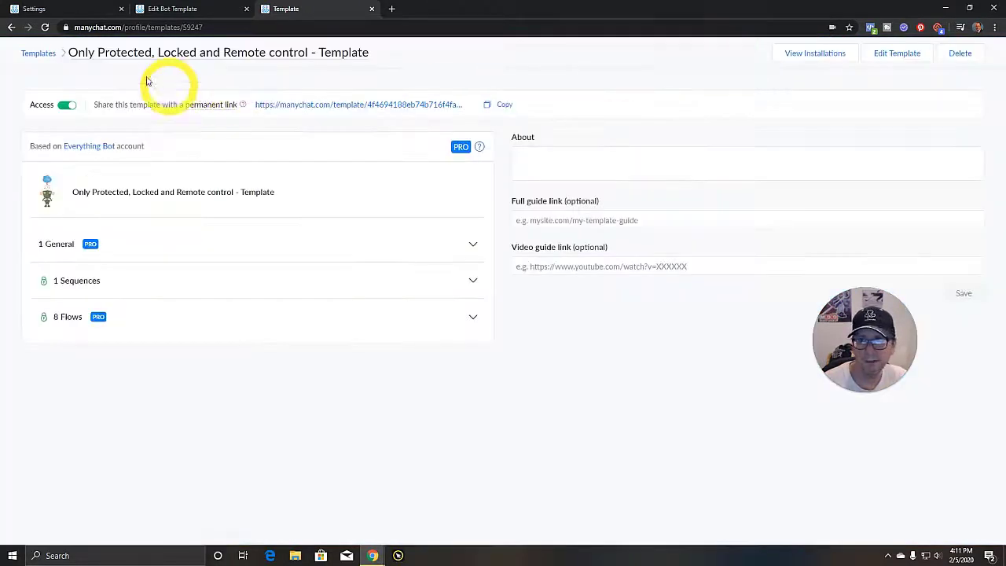
Reopen Only Protected and Locked - Template from the list, compare it with the new template's settings, and check its installations.
left_click(32, 54)
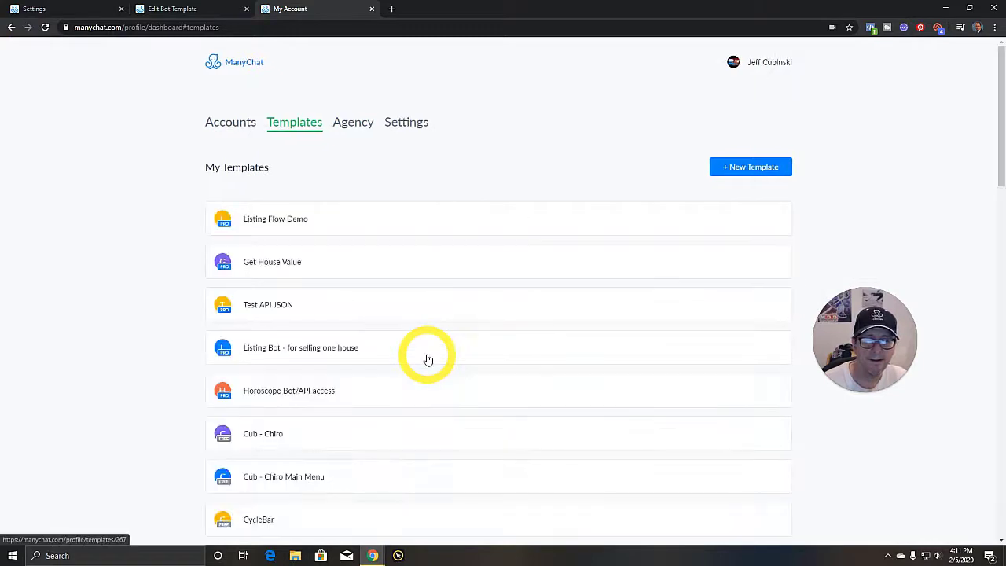
scroll(427, 359, "down", 10)
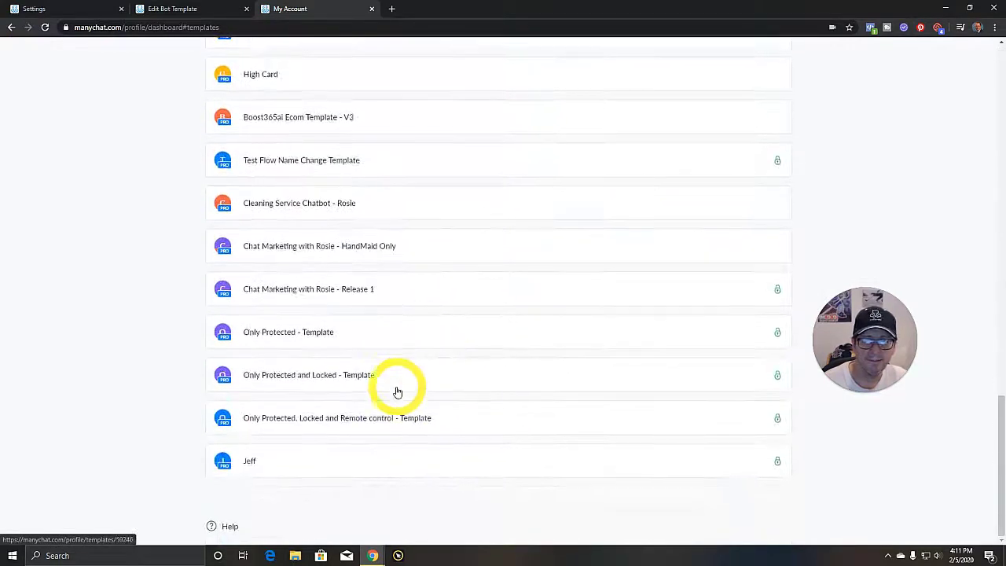
left_click(349, 379)
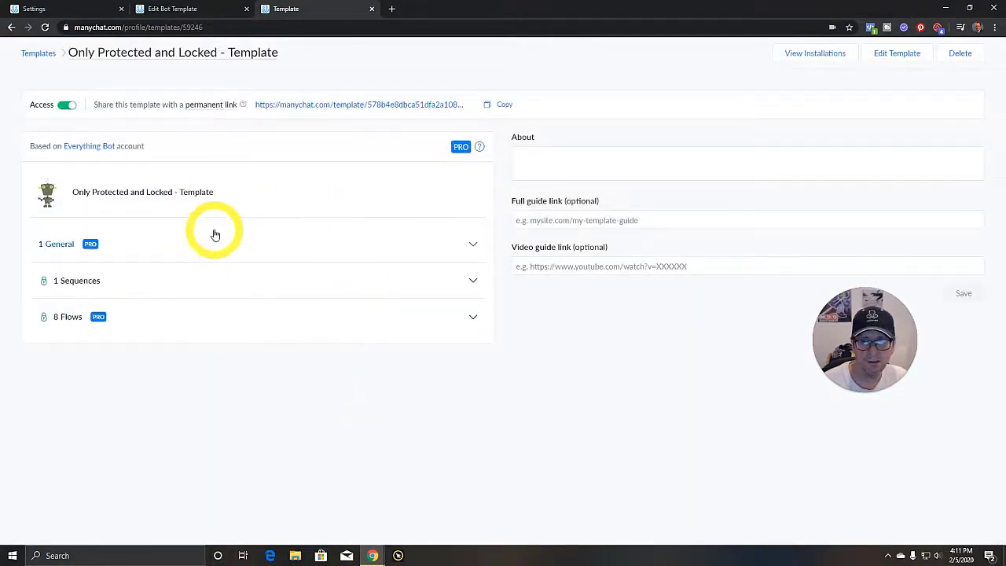
left_click(203, 8)
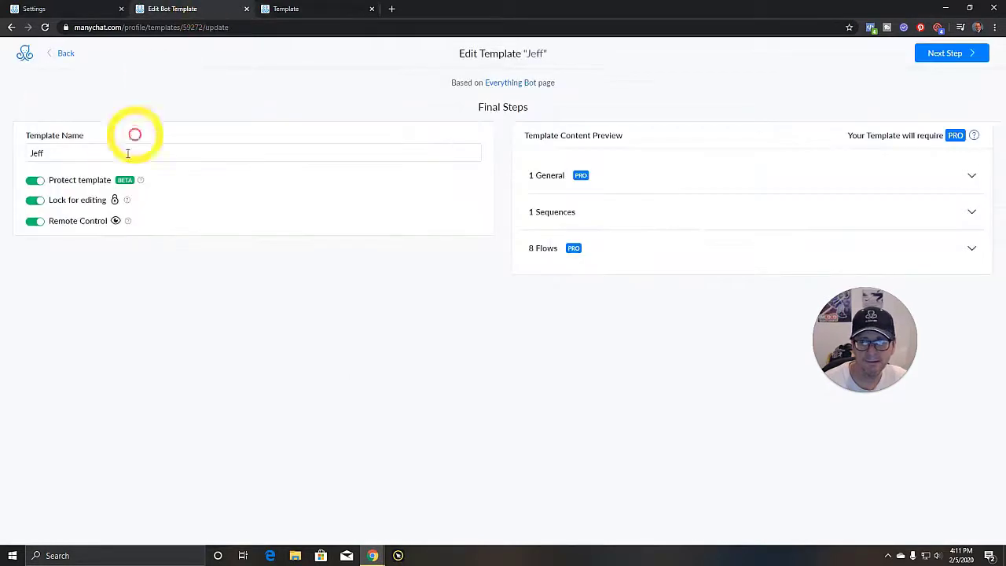
left_click(305, 9)
left_click(815, 55)
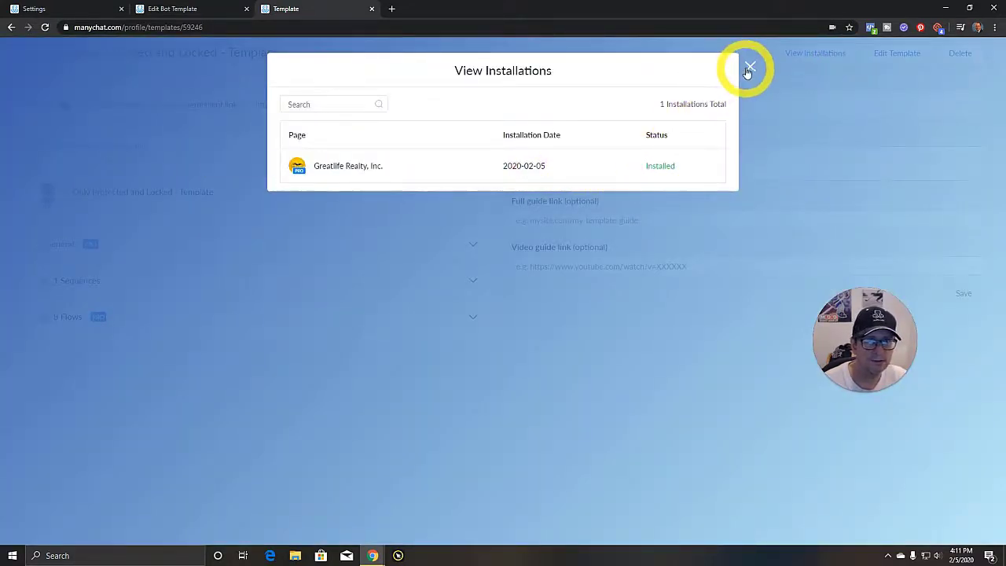
left_click(749, 69)
Go back to the template list, reopen Only Protected, Locked and Remote control - Template, and inspect its installation status.
left_click(12, 27)
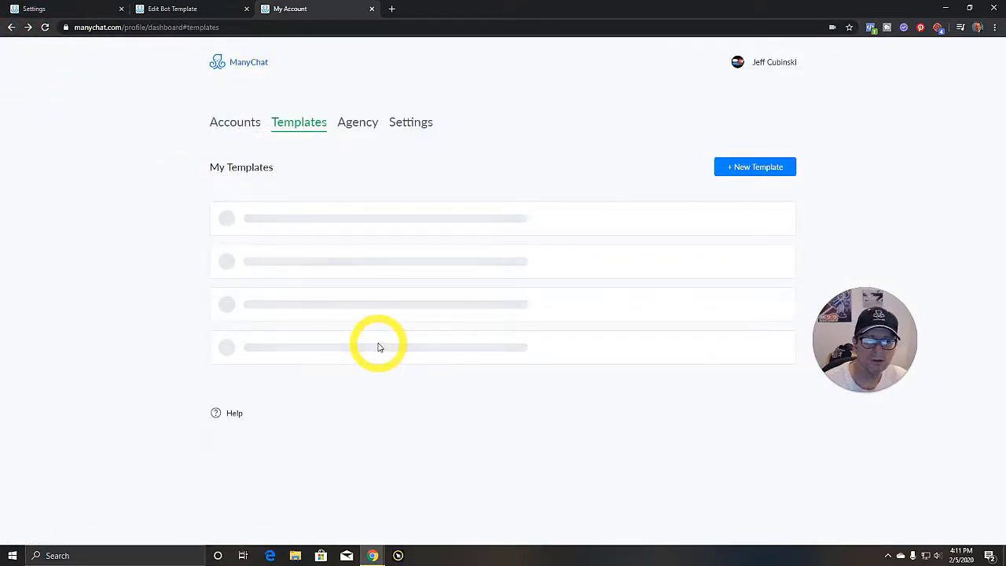
scroll(378, 345, "down", 15)
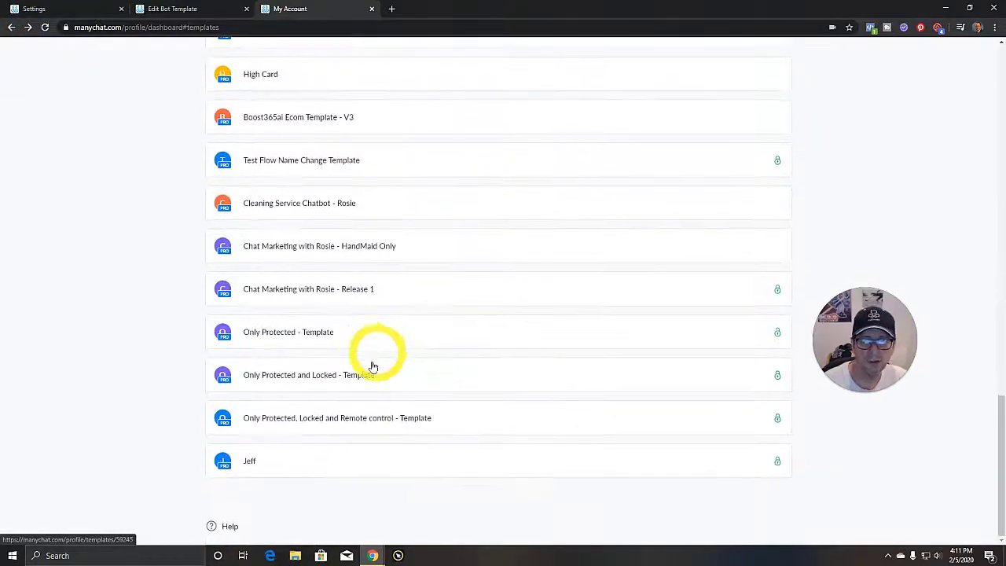
left_click(378, 419)
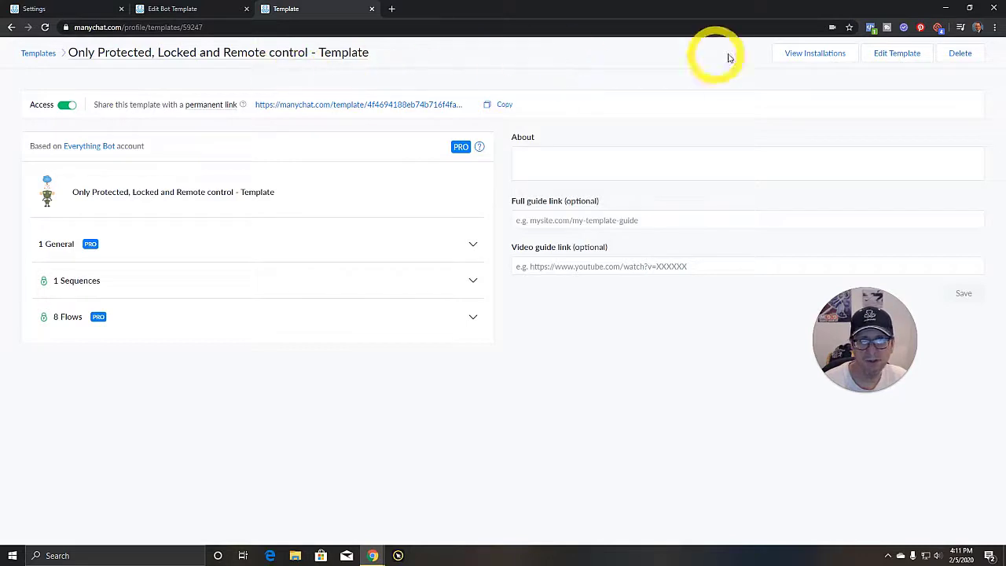
left_click(829, 54)
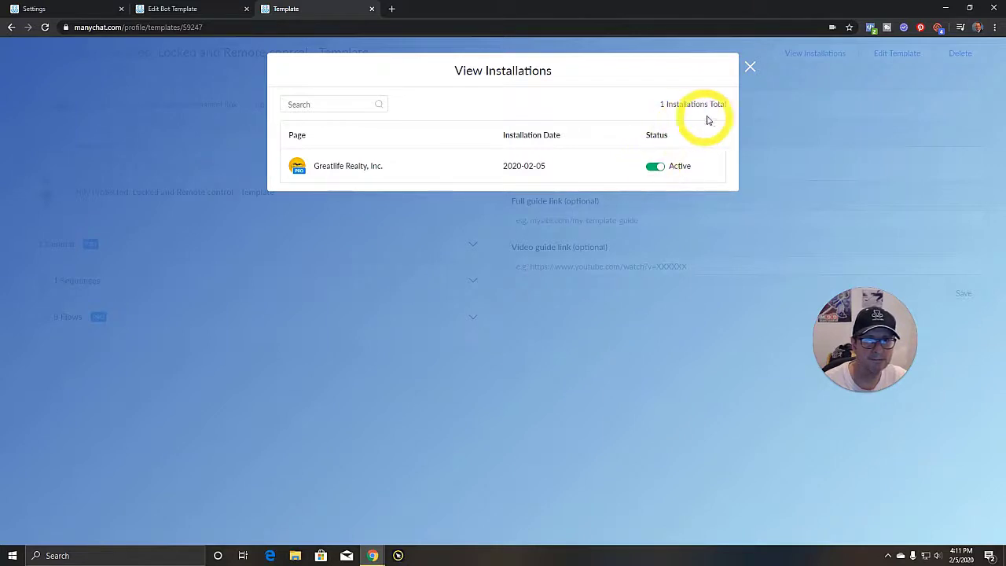
left_click(751, 68)
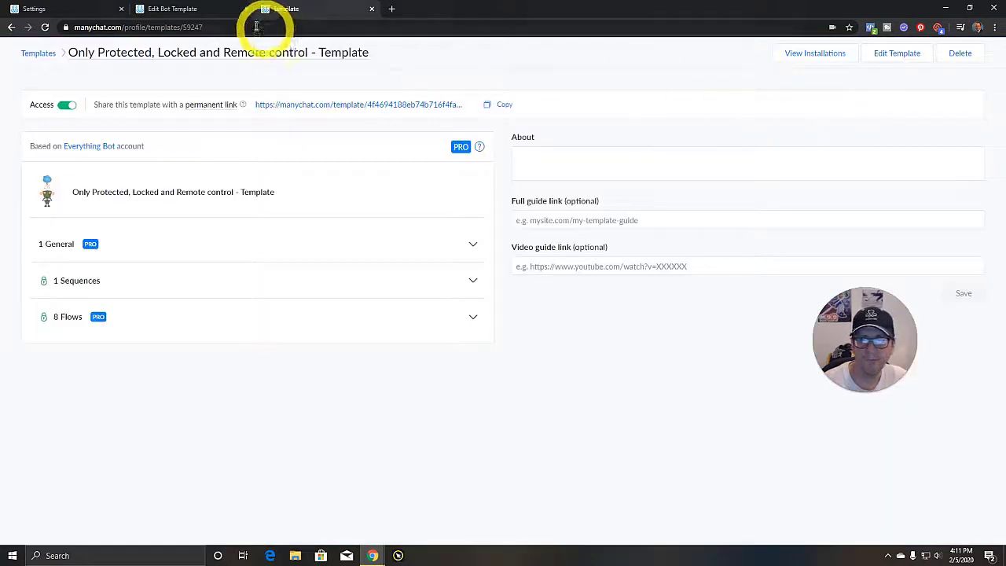
Update the new template with Protect template, Lock for editing and Remote Control all enabled, and confirm replacing the previous version.
left_click(187, 9)
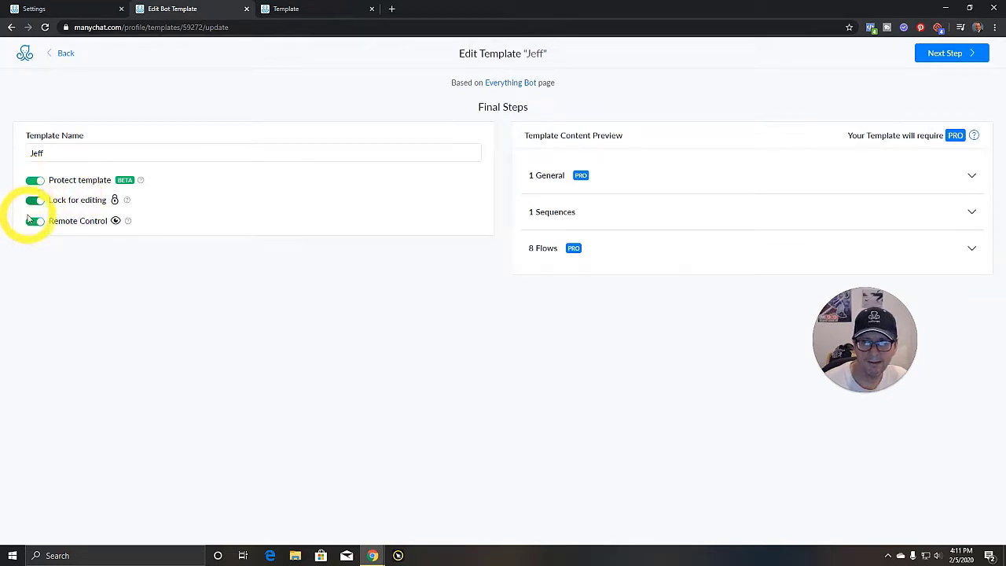
left_click(30, 184)
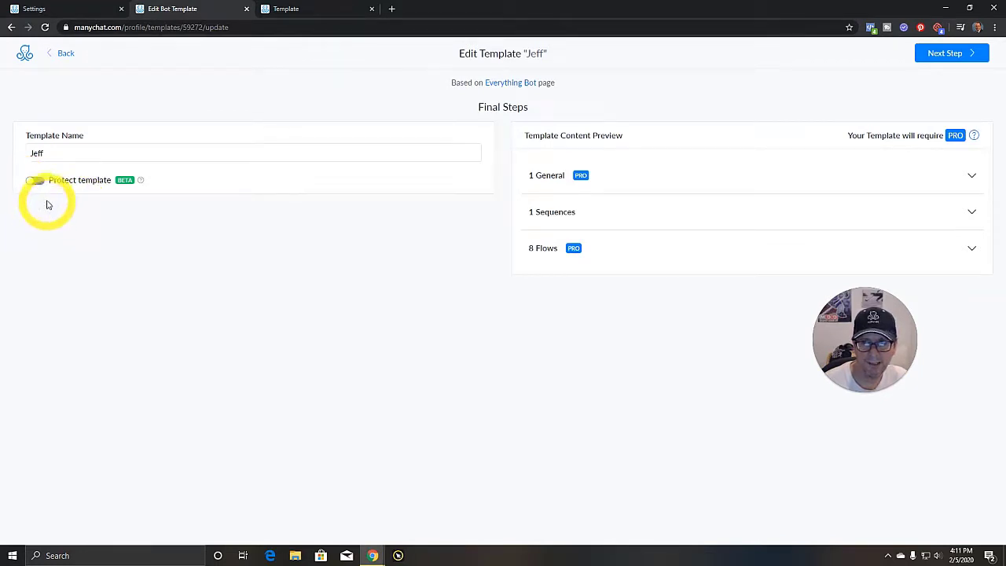
left_click(39, 183)
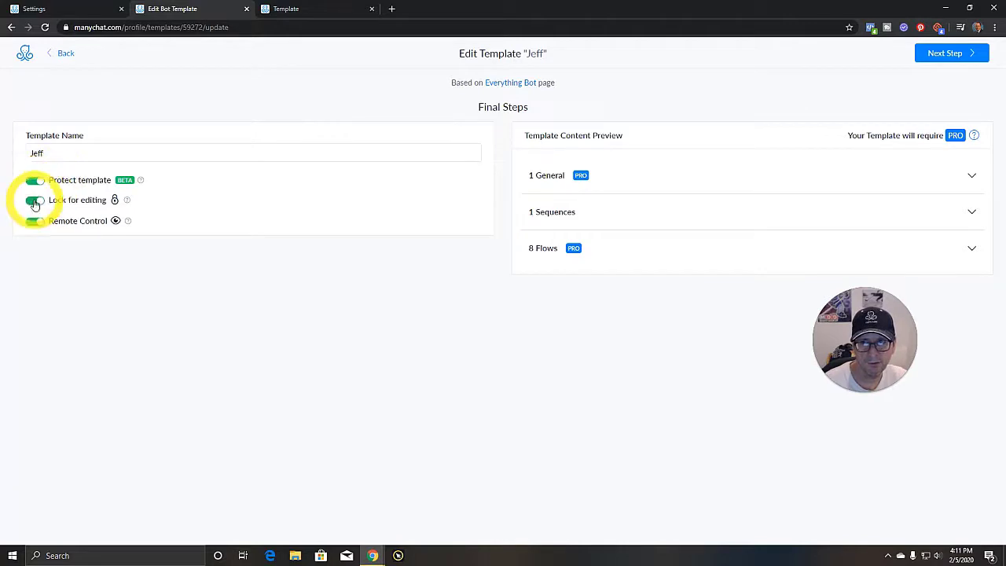
left_click(33, 202)
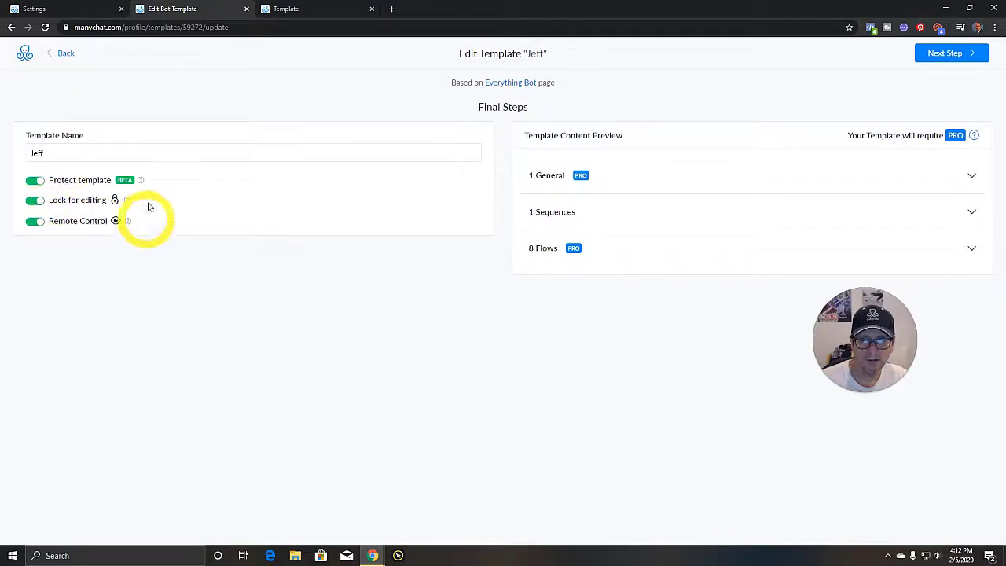
left_click(940, 53)
left_click(537, 139)
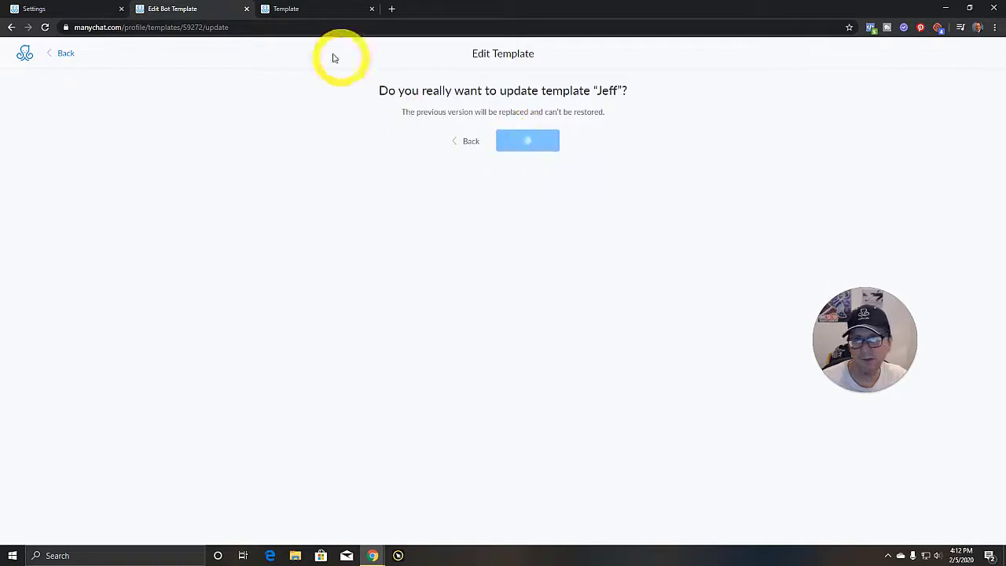
Go to the Greatlife Realty, Inc. bot and open its flows list.
left_click(303, 11)
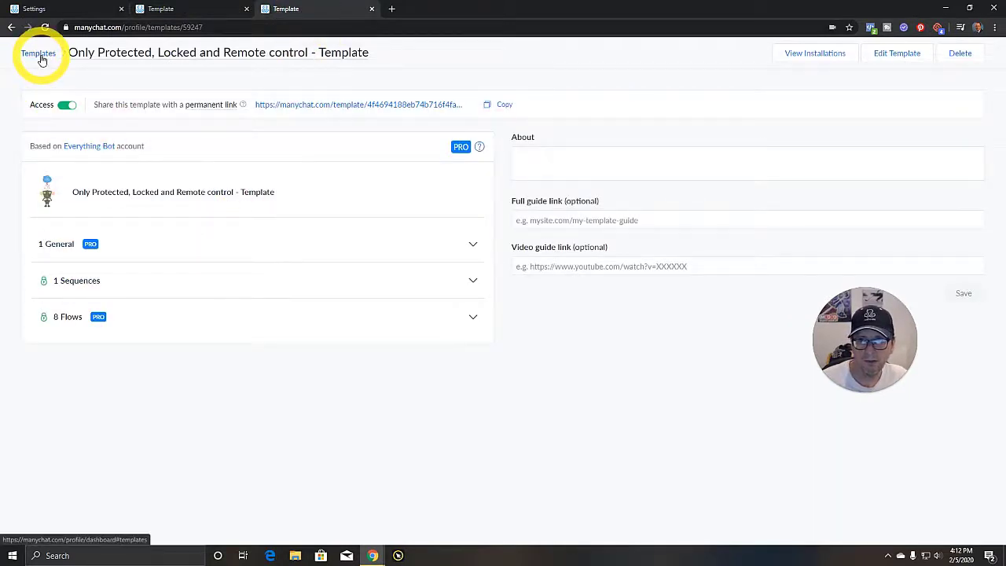
left_click(67, 9)
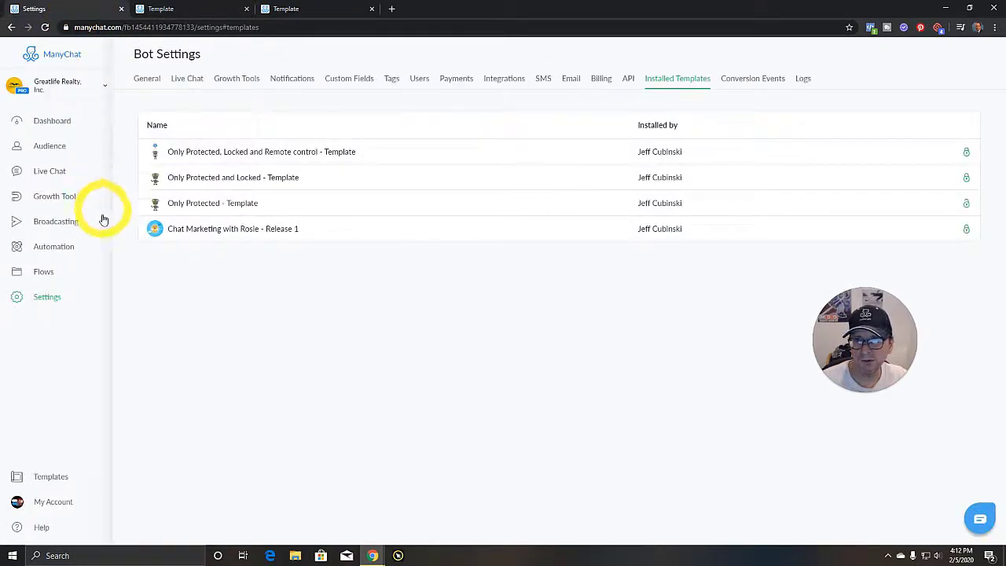
left_click(47, 272)
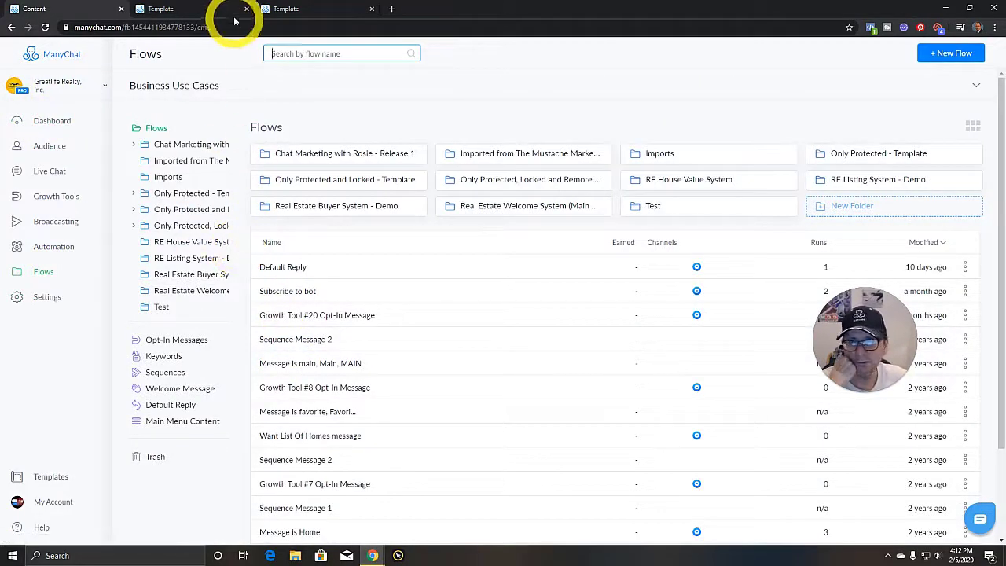
Return to Only Protected, Locked and Remote control - Template and examine the installation status control for Greatlife Realty, Inc.
left_click(307, 11)
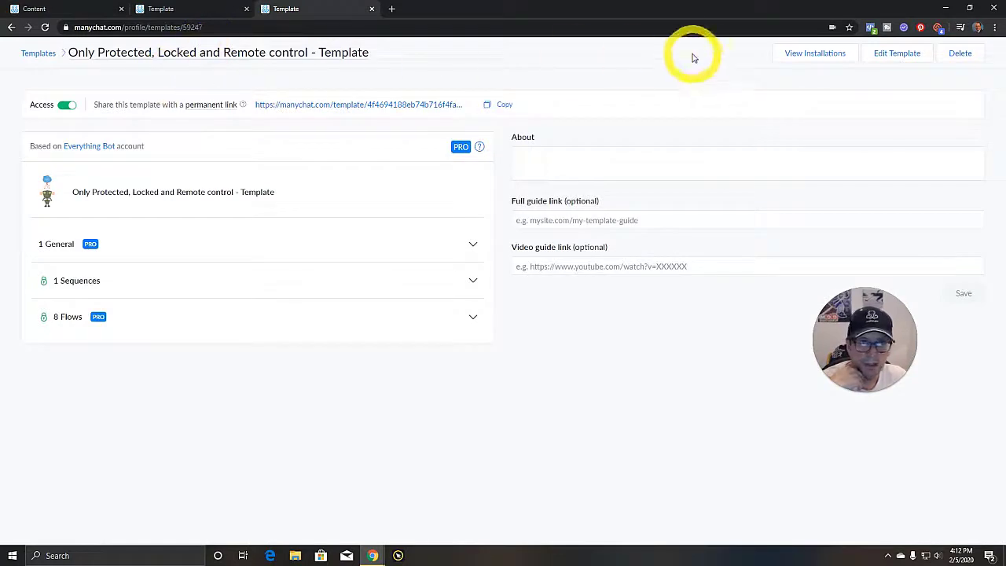
left_click(823, 59)
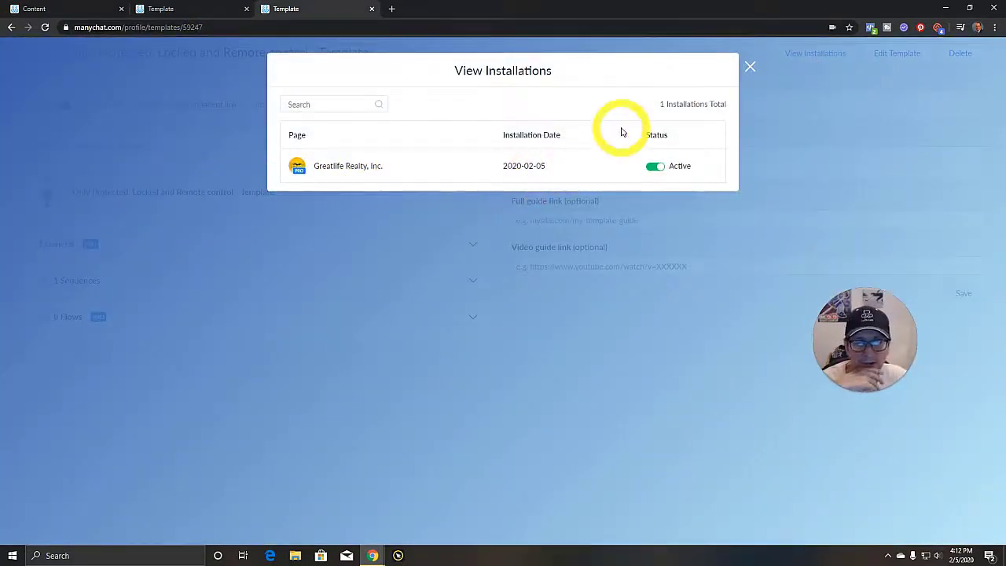
left_click(750, 68)
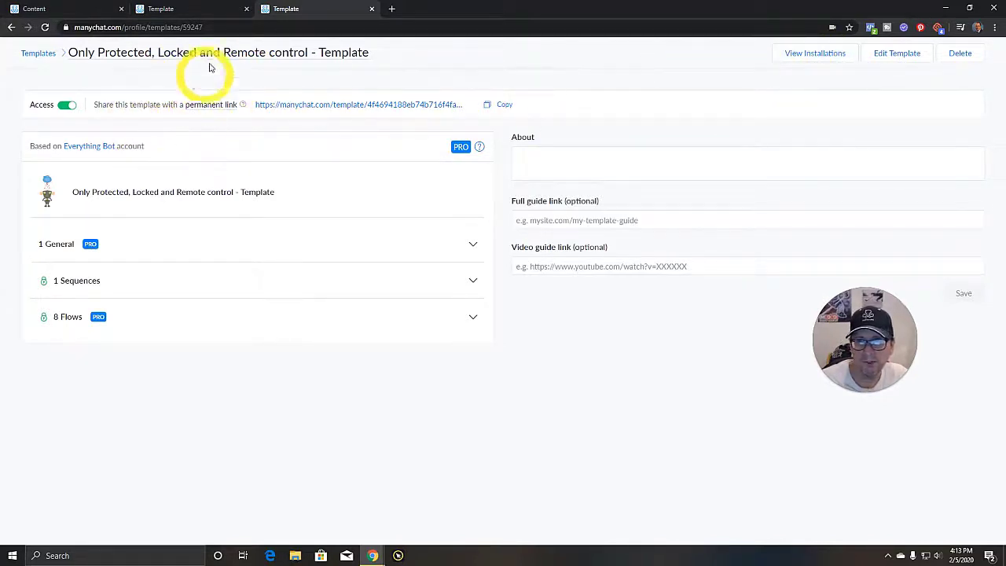
Return to the Greatlife Realty, Inc. flows and open the Only Protected - Template folder.
left_click(66, 7)
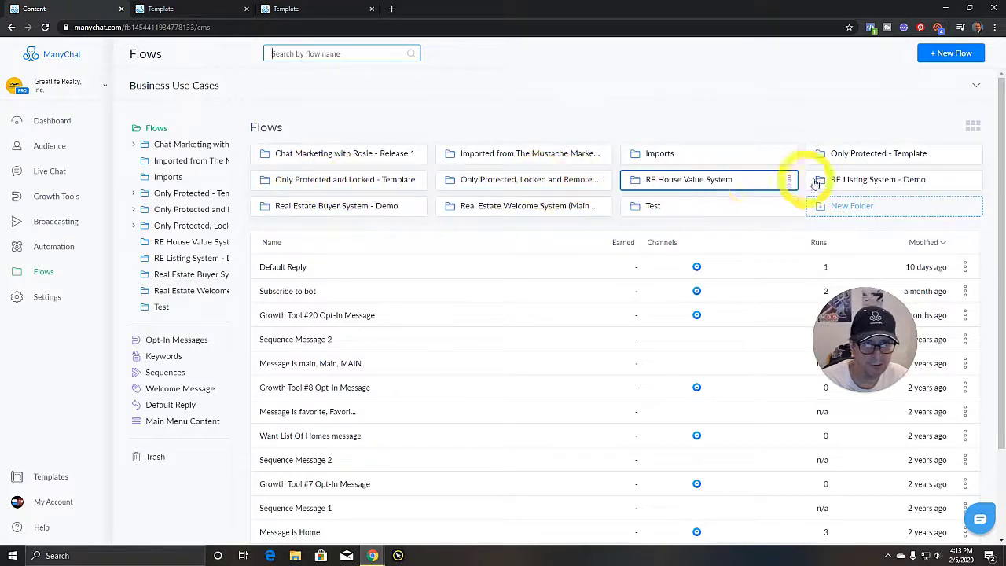
left_click(865, 154)
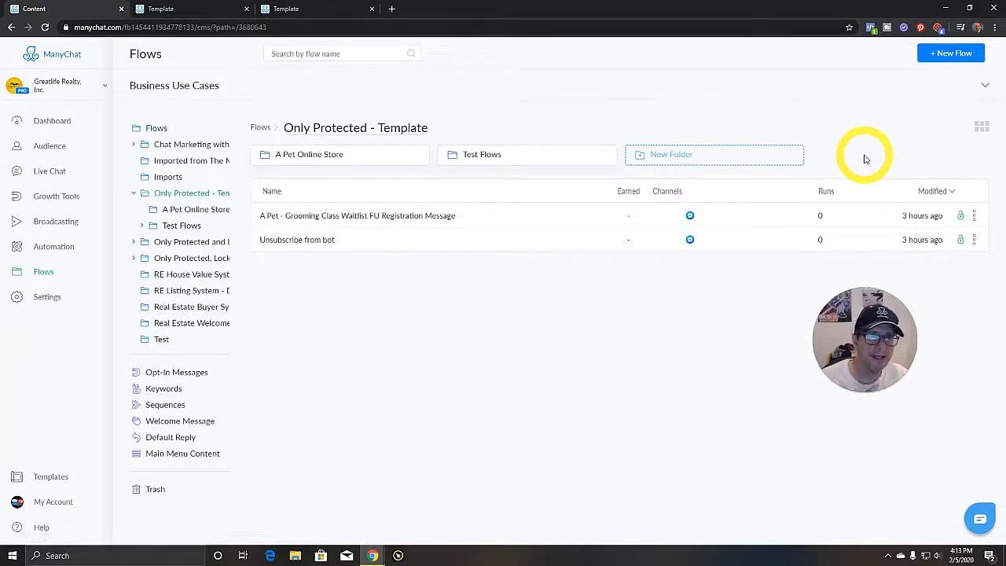
Examine the A Pet - Grooming Class Waitlist FU Registration Message flow in Only Protected - Template, and return to the flows list.
left_click(326, 217)
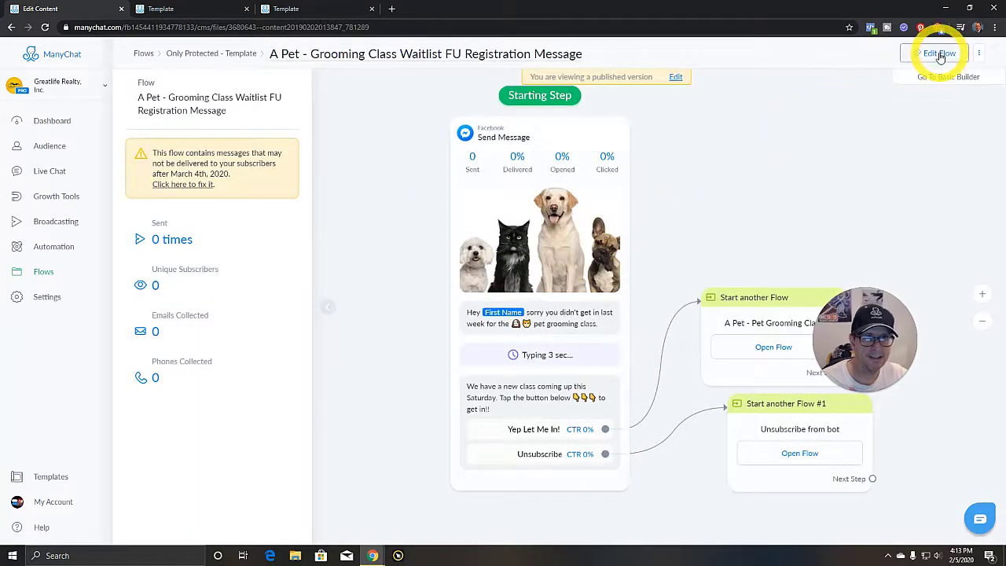
left_click(209, 55)
left_click(260, 128)
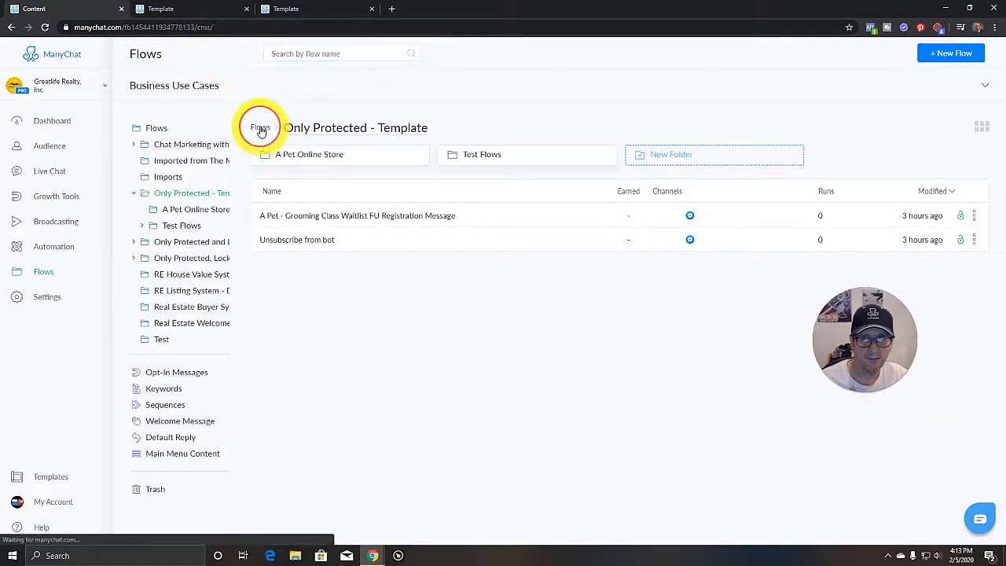
View the A Pet - Grooming Class Waitlist FU Registration Message flow in Only Protected and Locked - Template, and return to the flows list.
left_click(328, 180)
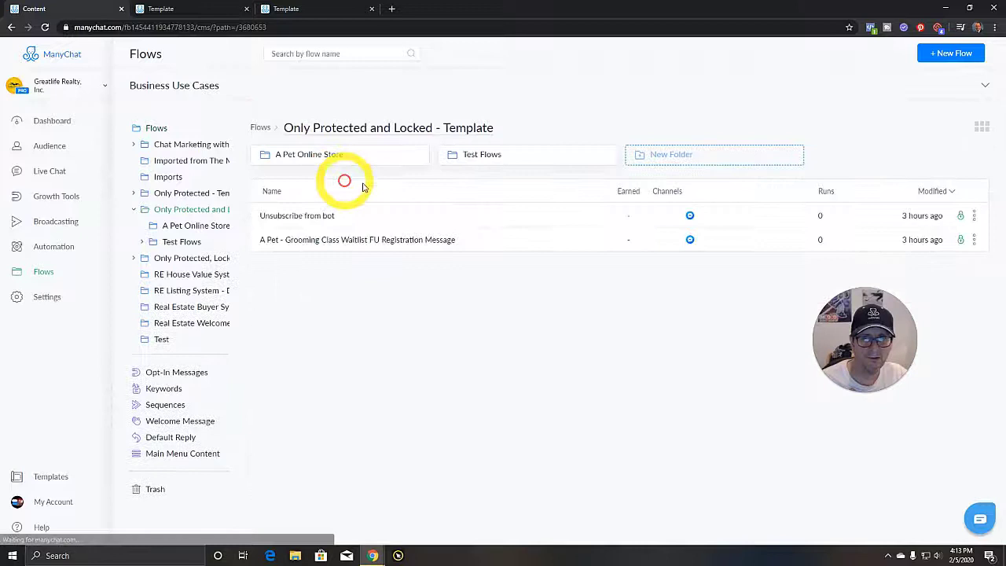
left_click(357, 241)
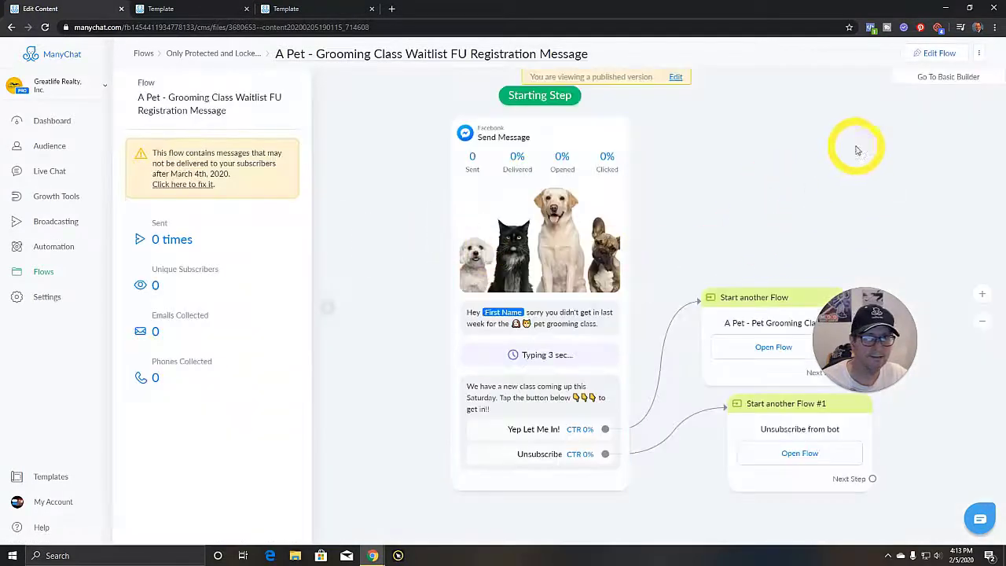
left_click(212, 53)
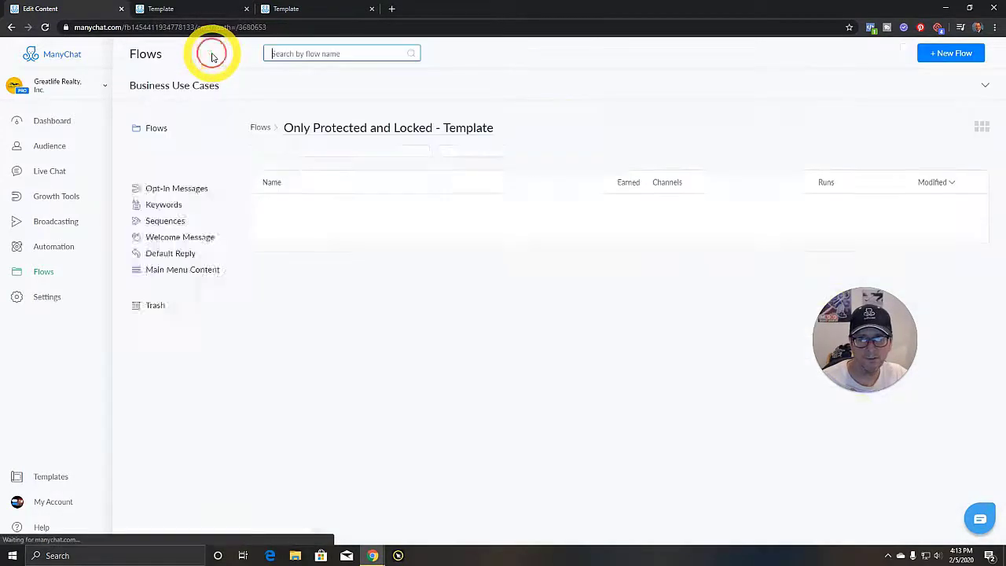
left_click(260, 129)
View the A Pet waitlist registration flow in Only Protected, Locked and Remote control - Template, and return to the flows list.
left_click(518, 179)
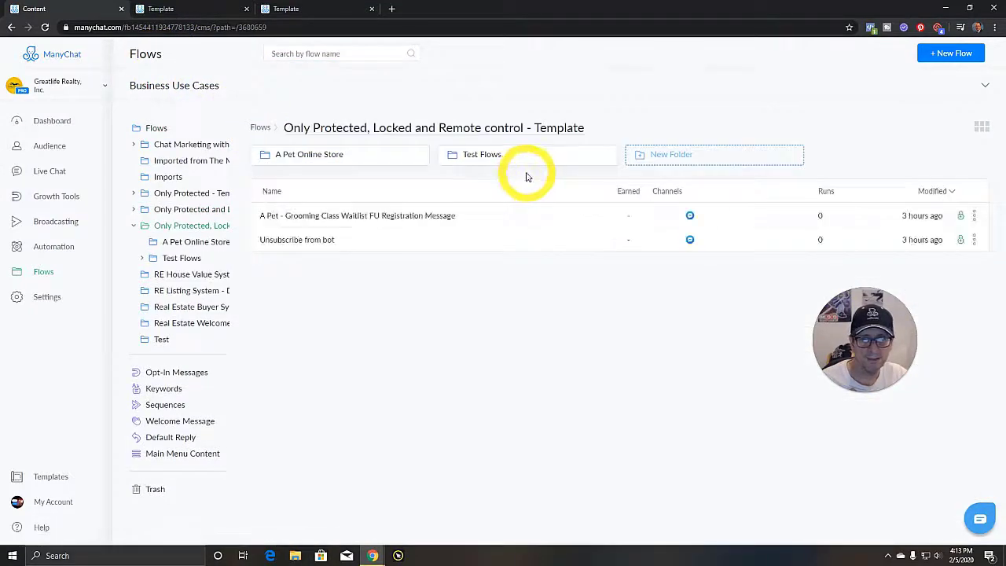
left_click(371, 219)
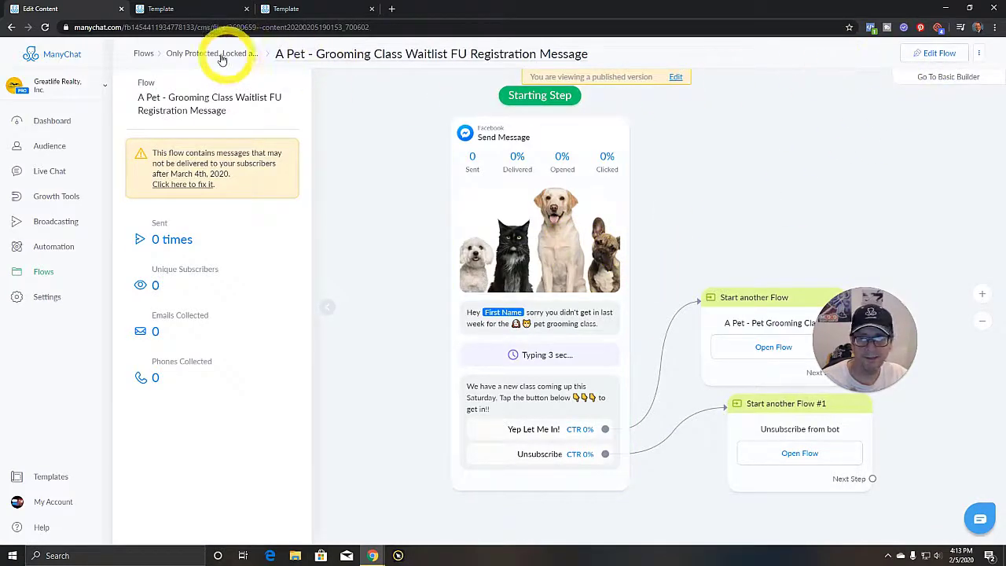
left_click(145, 55)
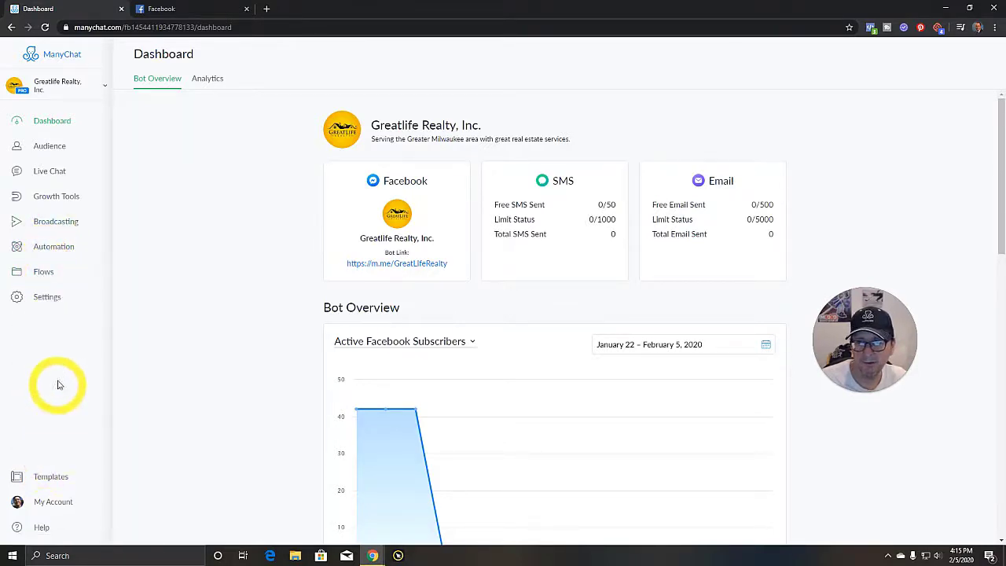
Review the bot's team members and the lock indicators on its installed templates in the bot settings.
left_click(48, 298)
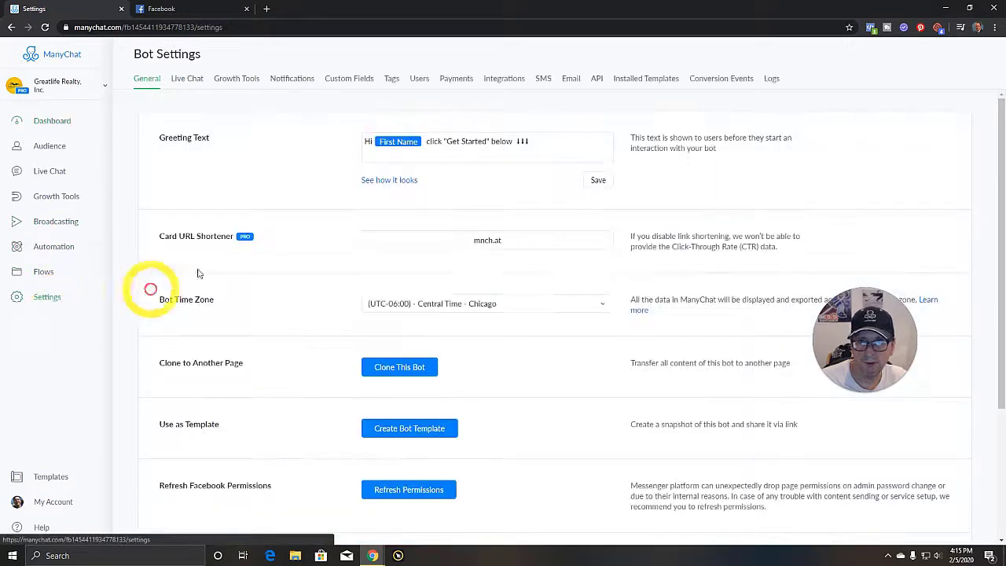
left_click(419, 80)
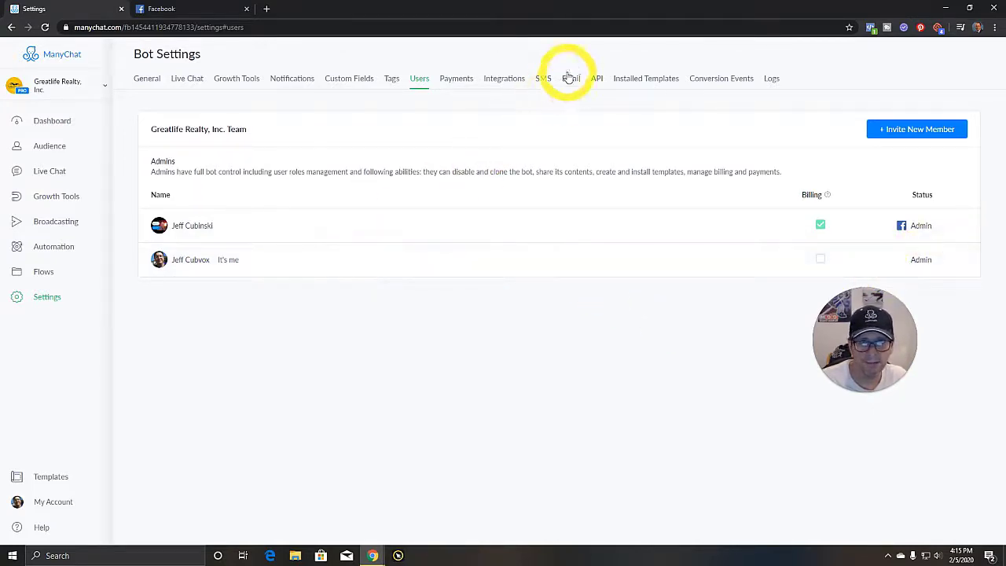
left_click(635, 80)
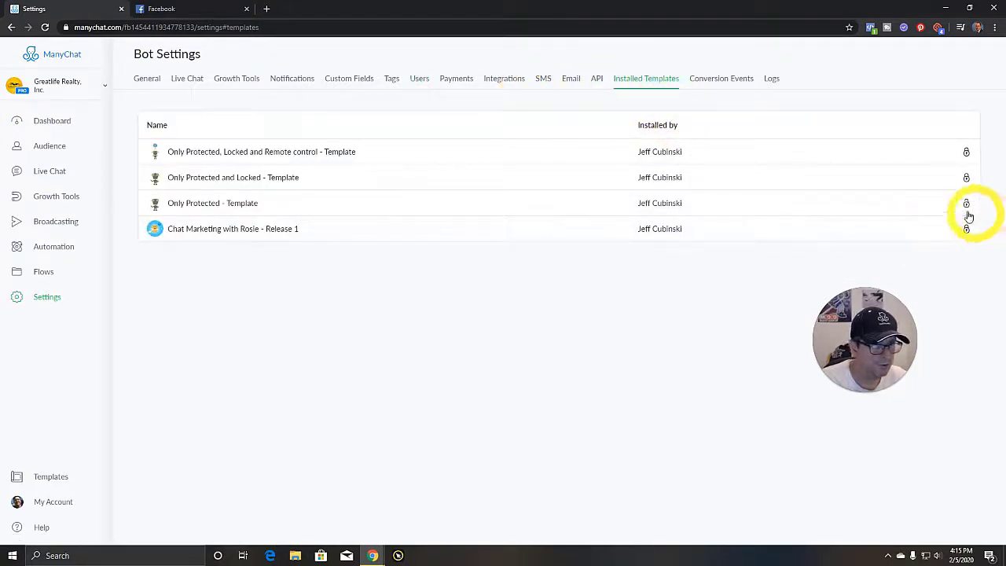
mouse_move(965, 203)
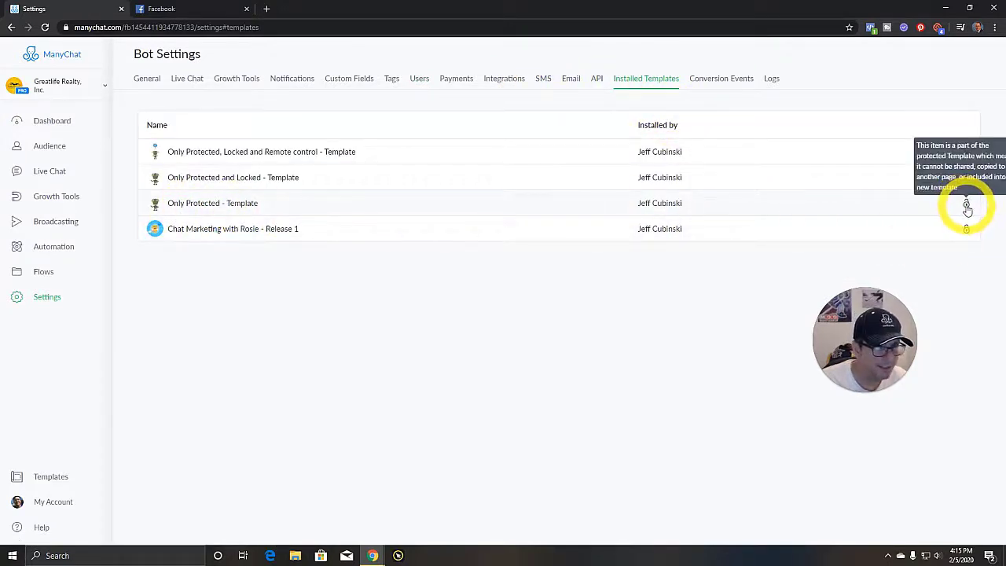
mouse_move(965, 150)
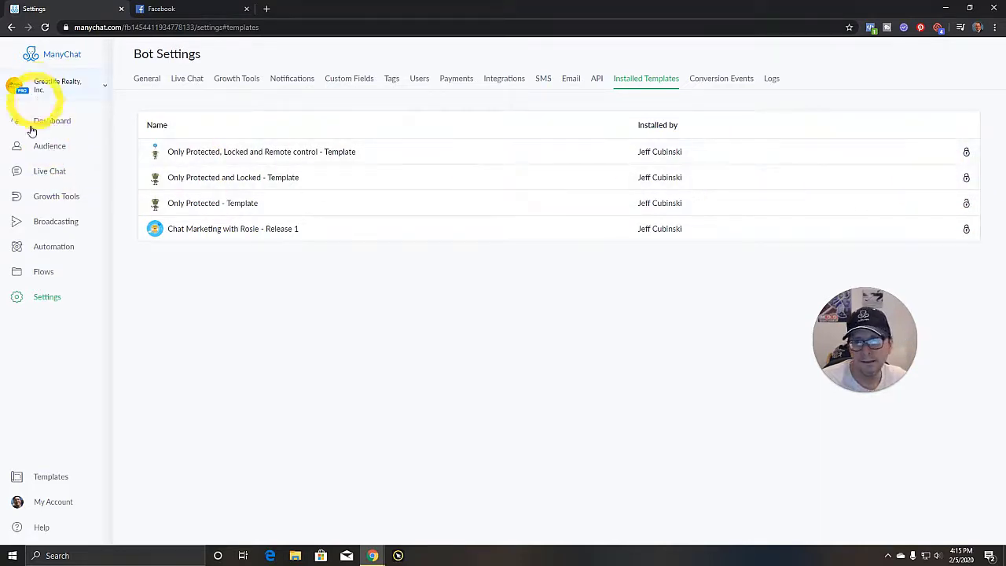
Open the A Pet - Grooming Class Waitlist FU Registration Message flow from Only Protected - Template for editing.
left_click(42, 272)
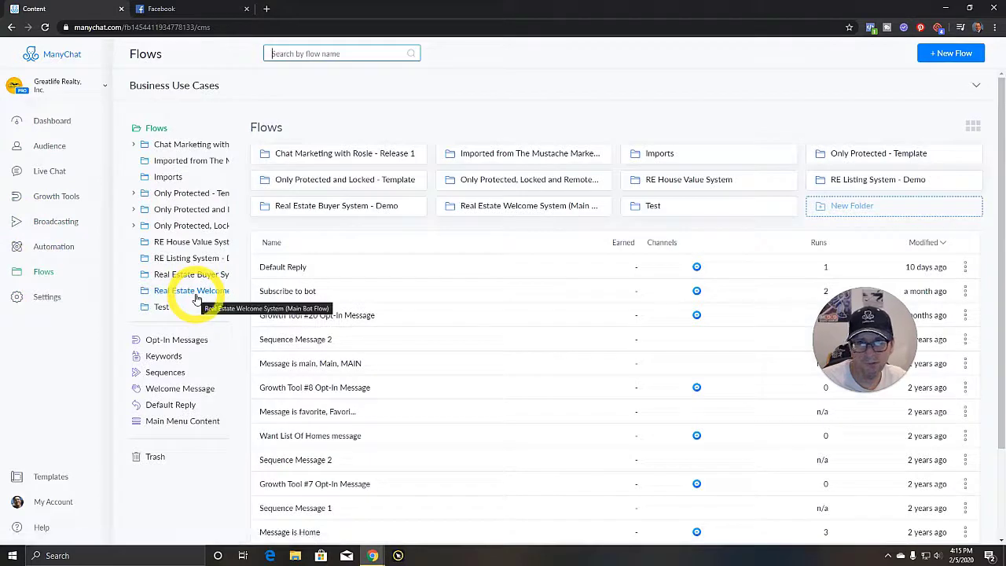
left_click(881, 155)
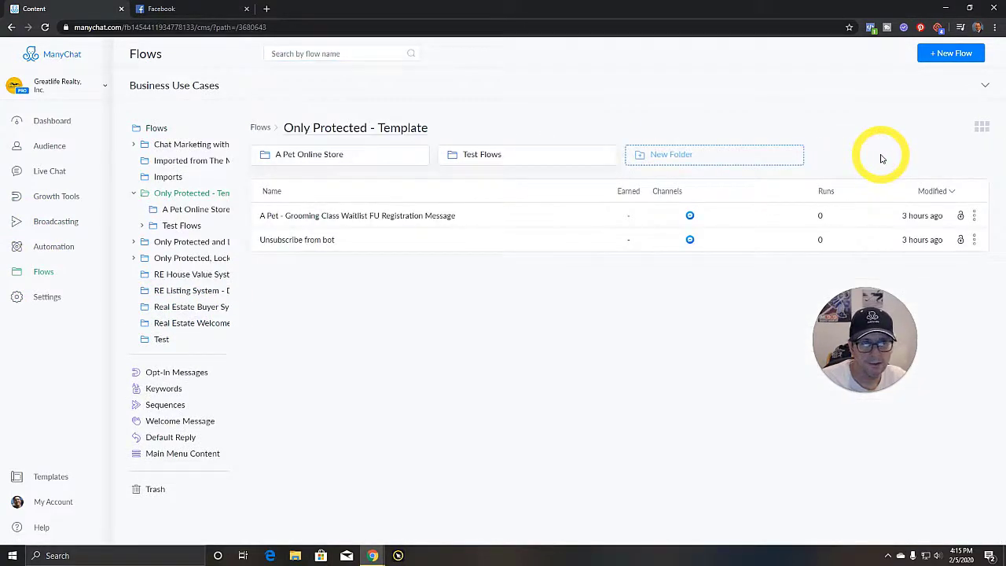
left_click(382, 216)
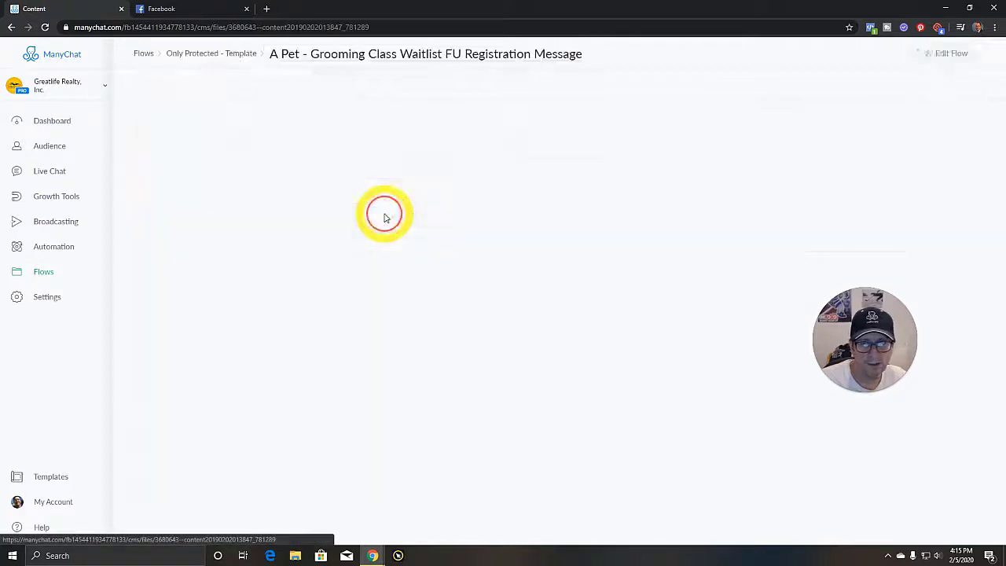
left_click(935, 55)
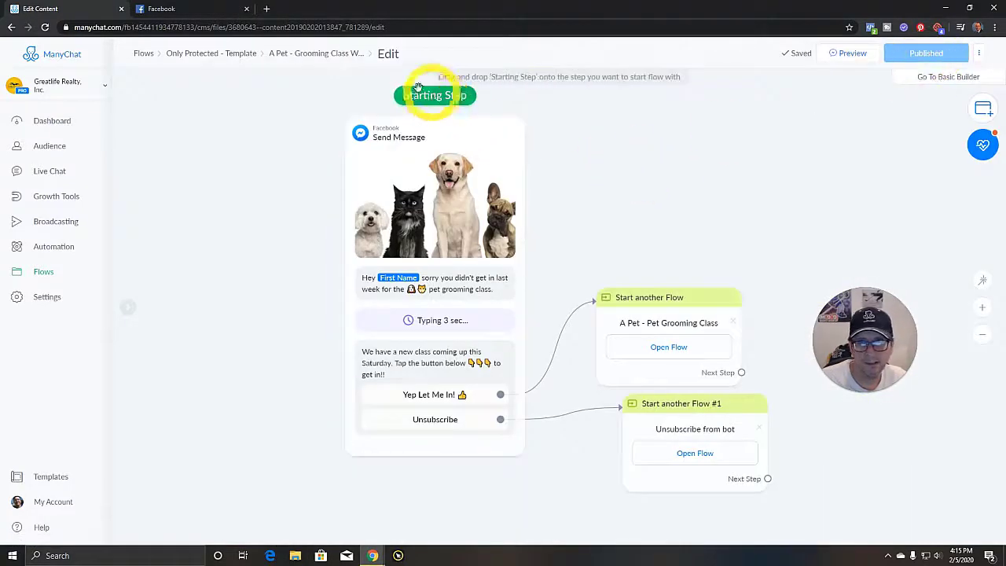
Return to the Only Protected - Template folder and check the actions available for the A Pet waitlist registration flow.
left_click(232, 54)
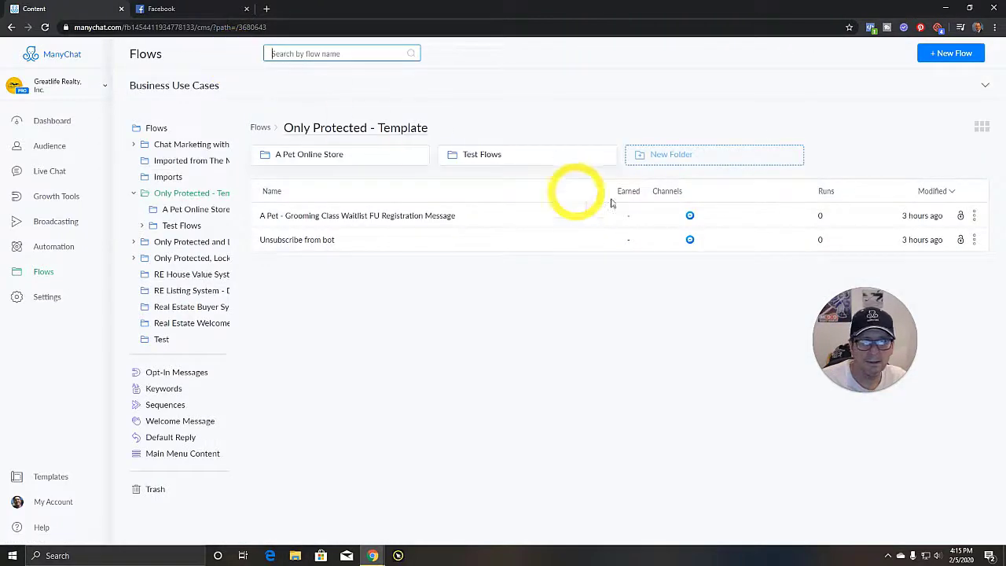
left_click(973, 215)
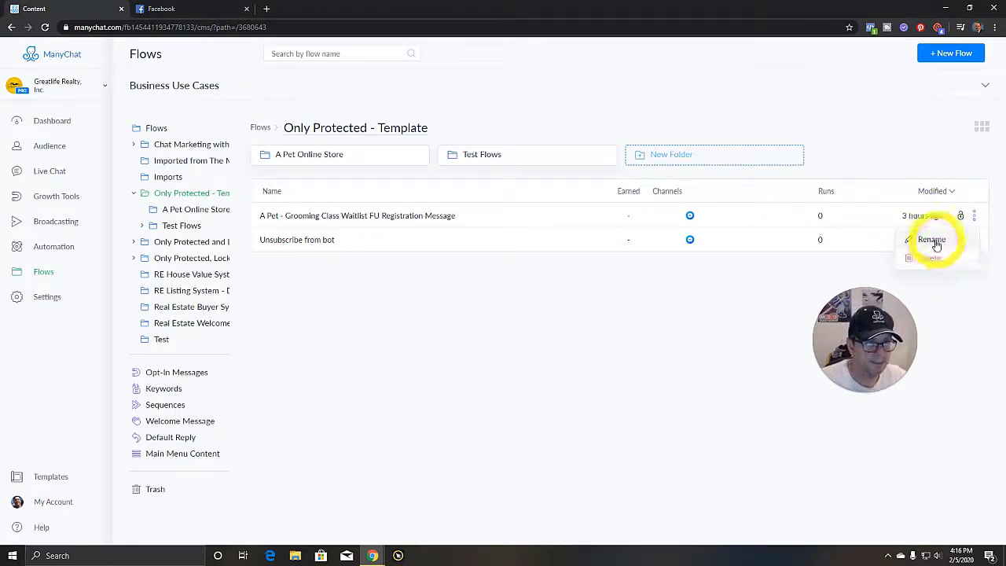
left_click(870, 149)
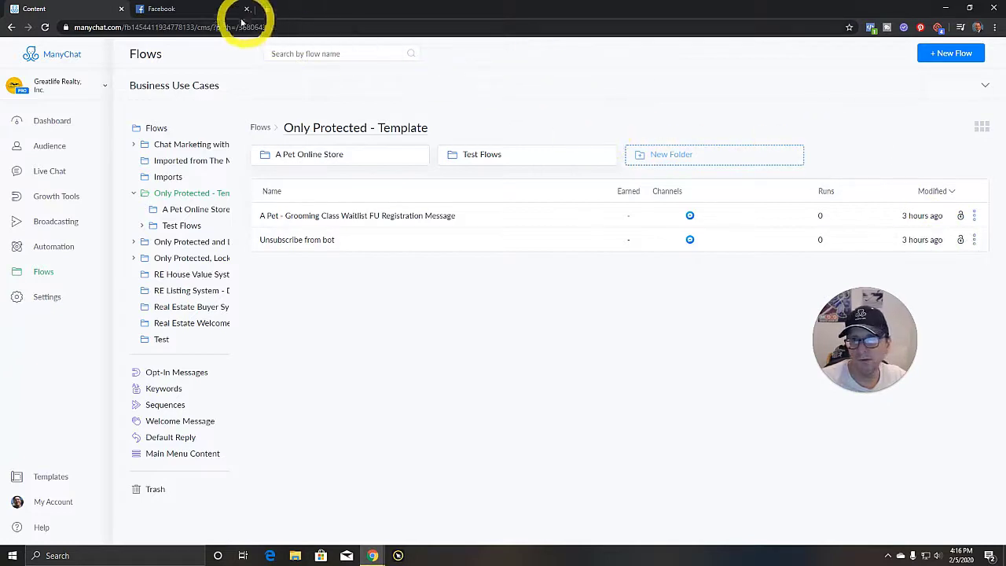
Open the templates page in a new tab and start a new template based on Greatlife Realty, Inc.
right_click(52, 479)
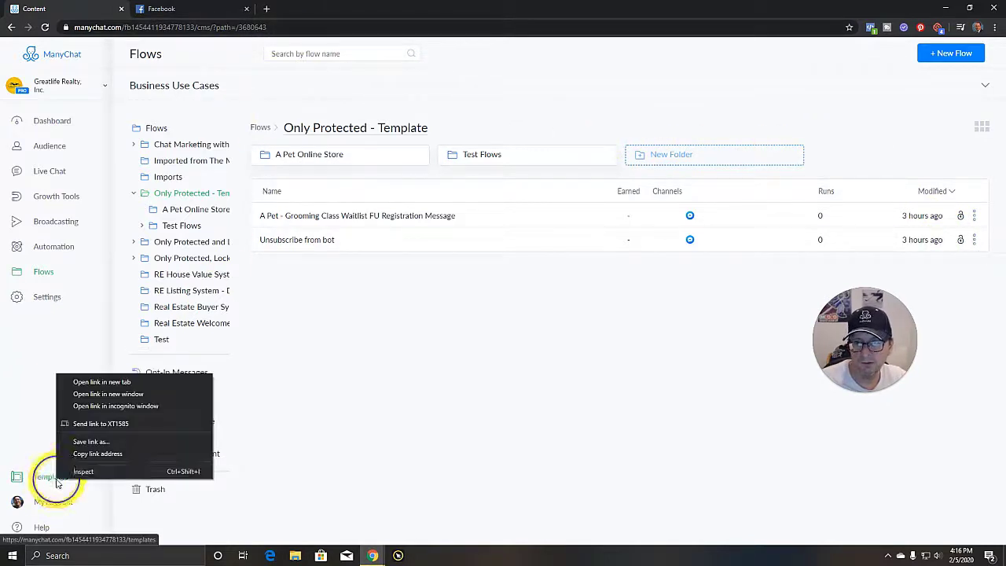
left_click(84, 383)
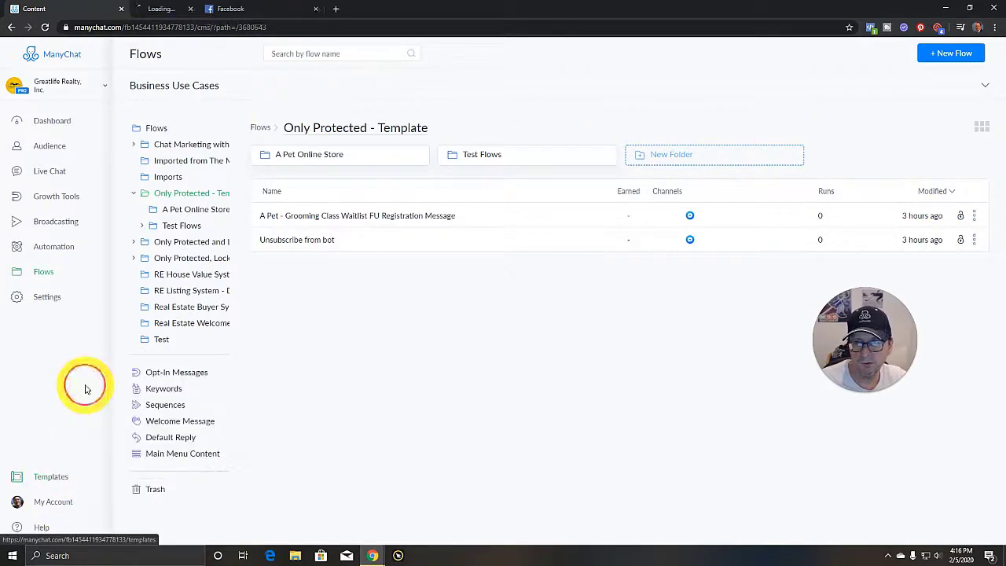
left_click(202, 11)
left_click(578, 353)
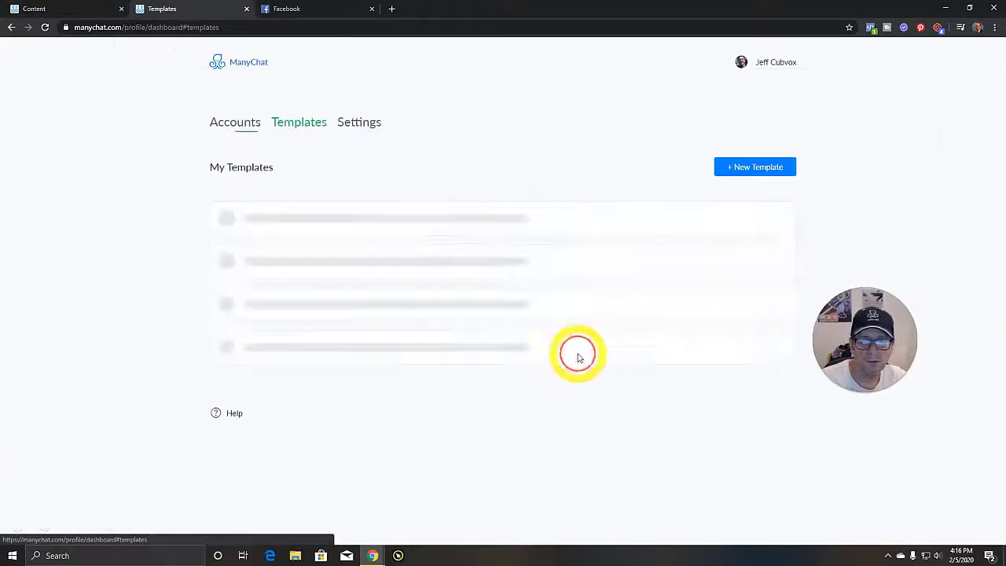
left_click(756, 167)
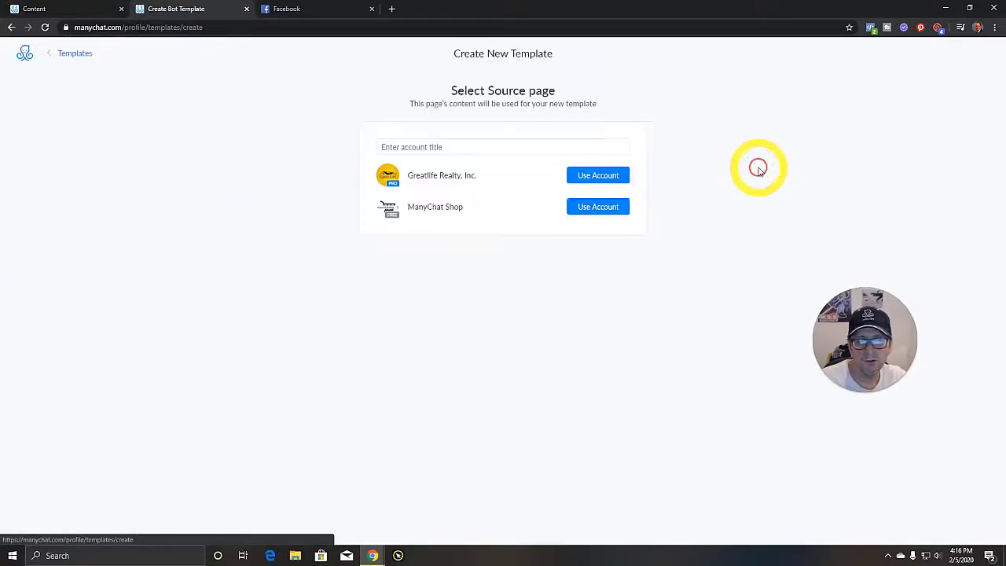
left_click(601, 176)
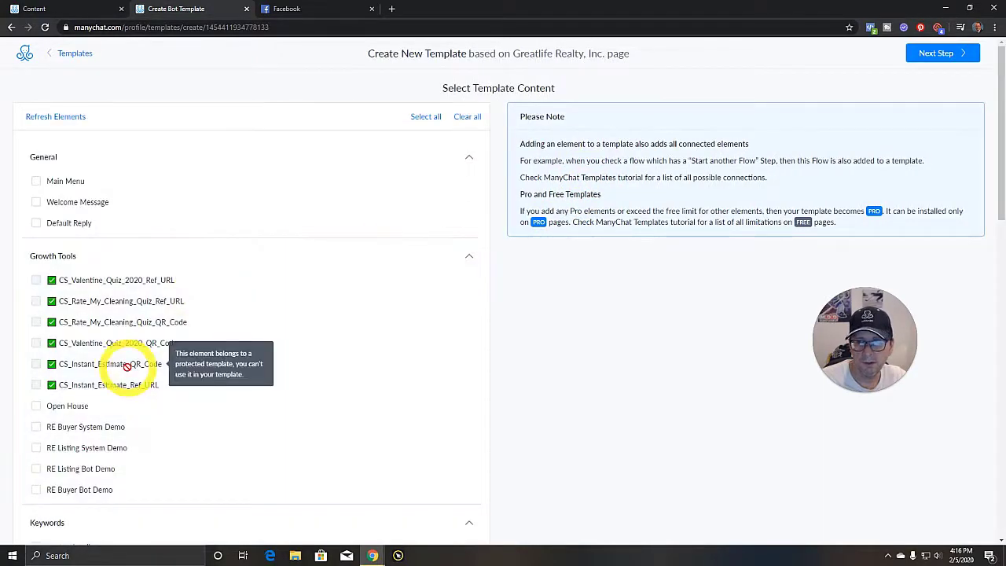
Examine which growth tools, sequences and flow folders can be included in the new template, and return to My Templates.
scroll(128, 370, "down", 7)
scroll(130, 370, "down", 4)
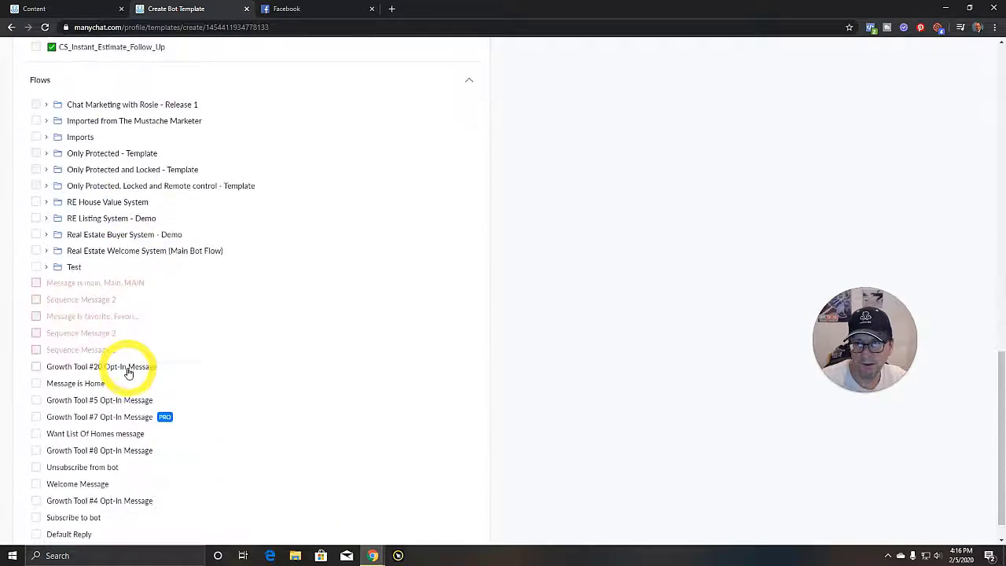
scroll(157, 366, "down", 1)
scroll(196, 362, "up", 2)
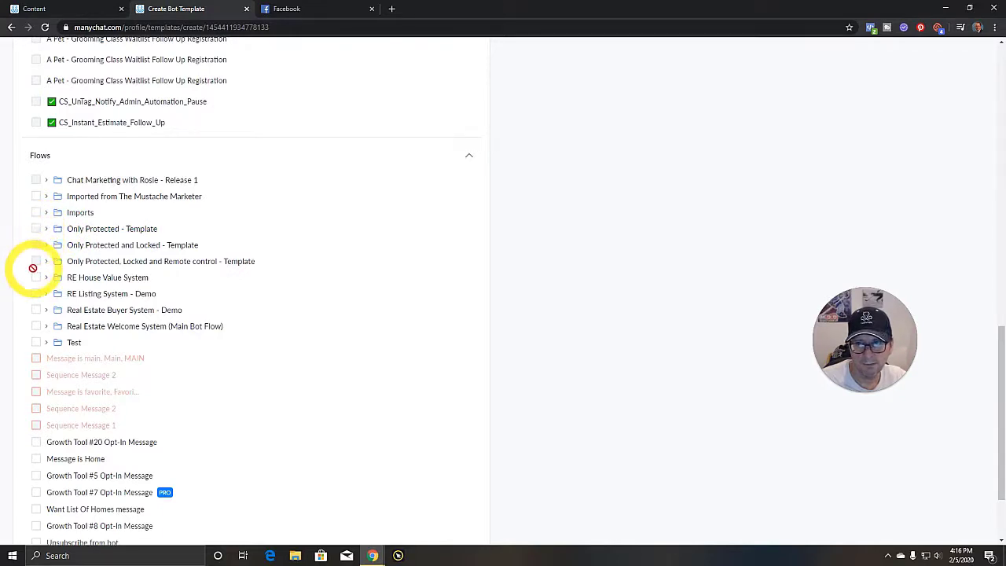
scroll(561, 277, "up", 15)
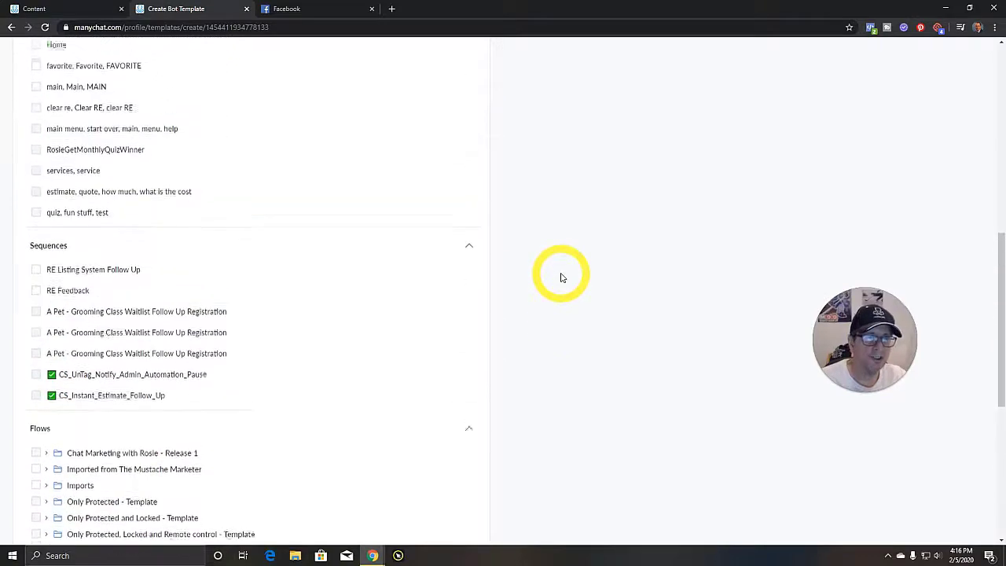
left_click(47, 55)
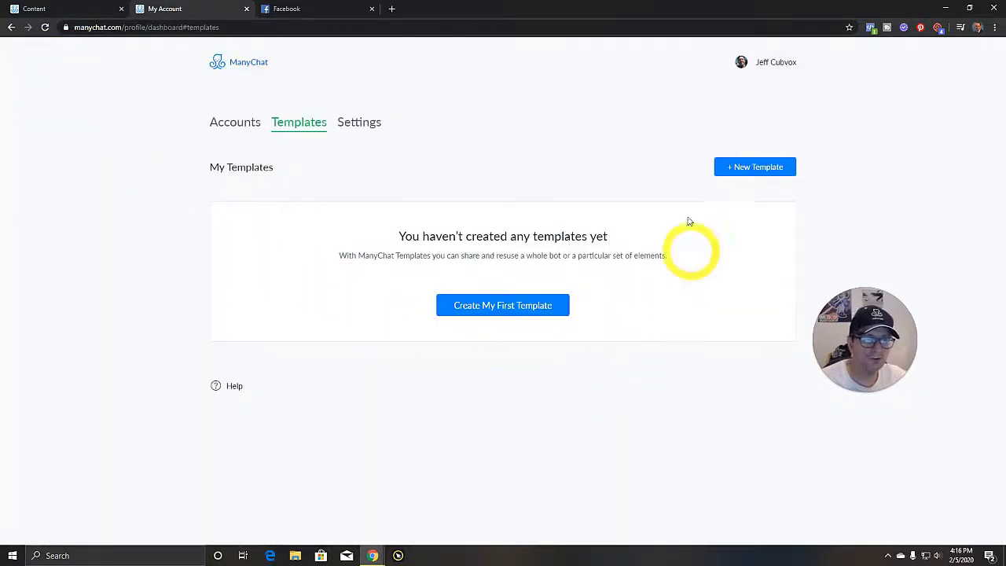
Go back to the flows and try to open the A Pet waitlist registration flow in Only Protected and Locked - Template.
left_click(103, 9)
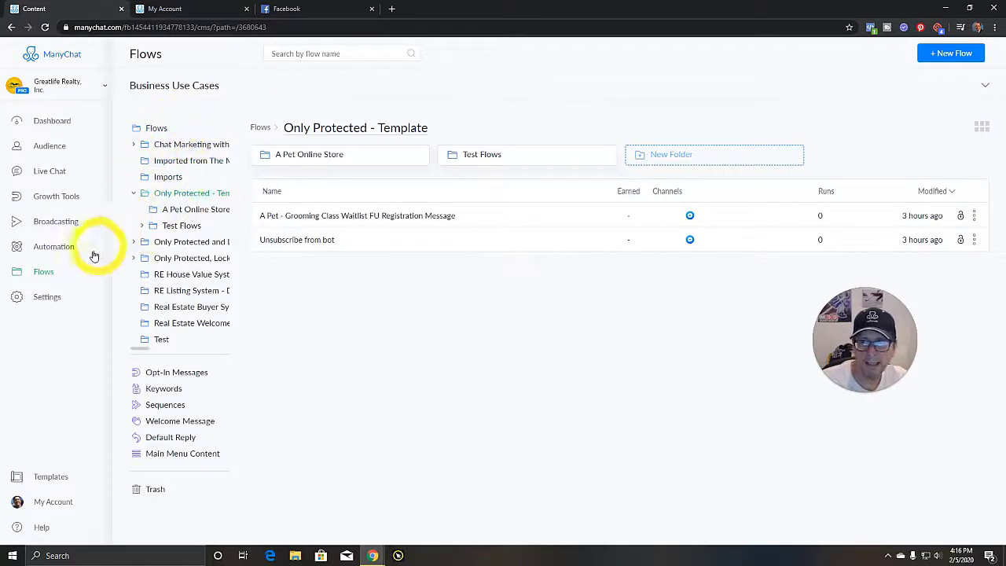
left_click(266, 128)
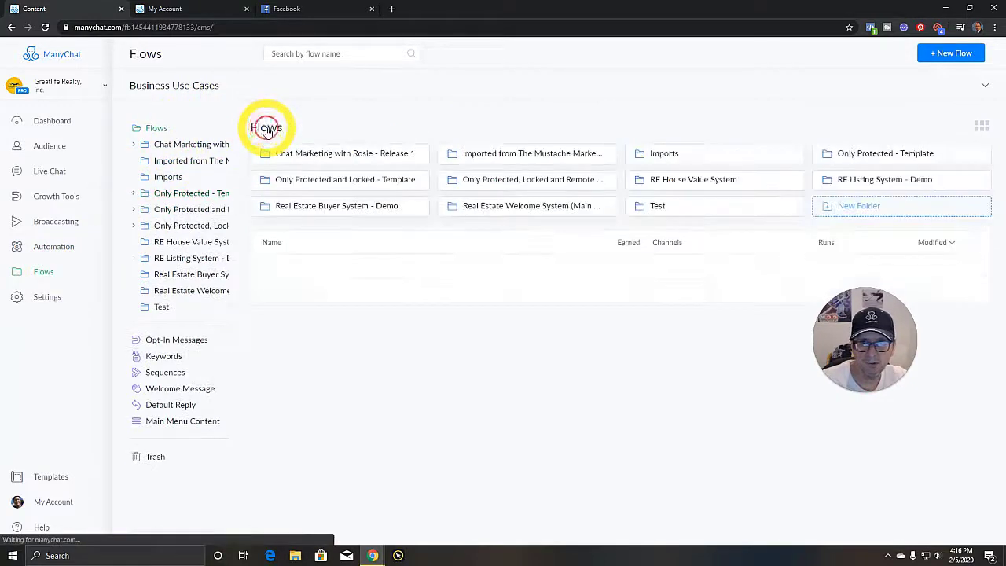
left_click(311, 179)
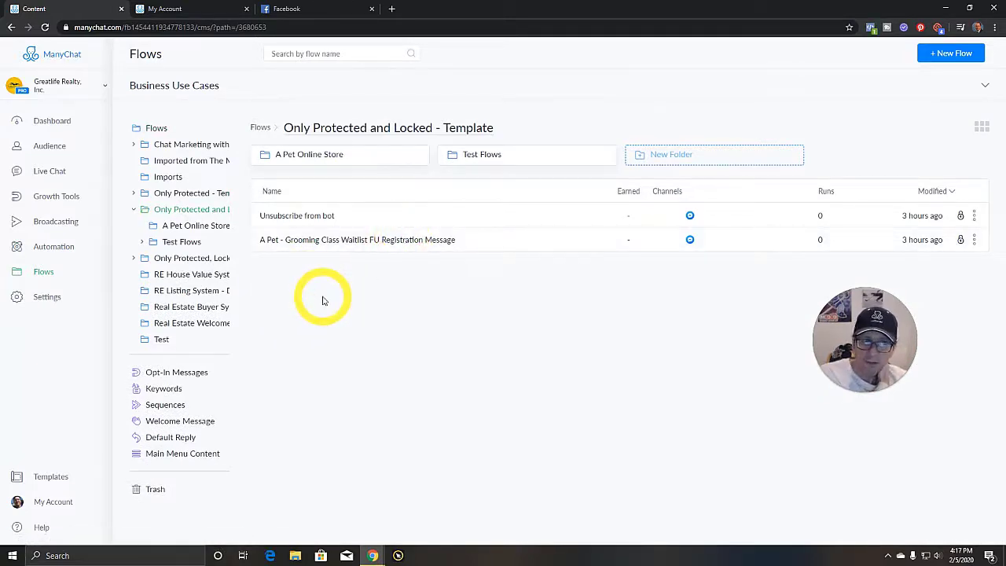
left_click(364, 244)
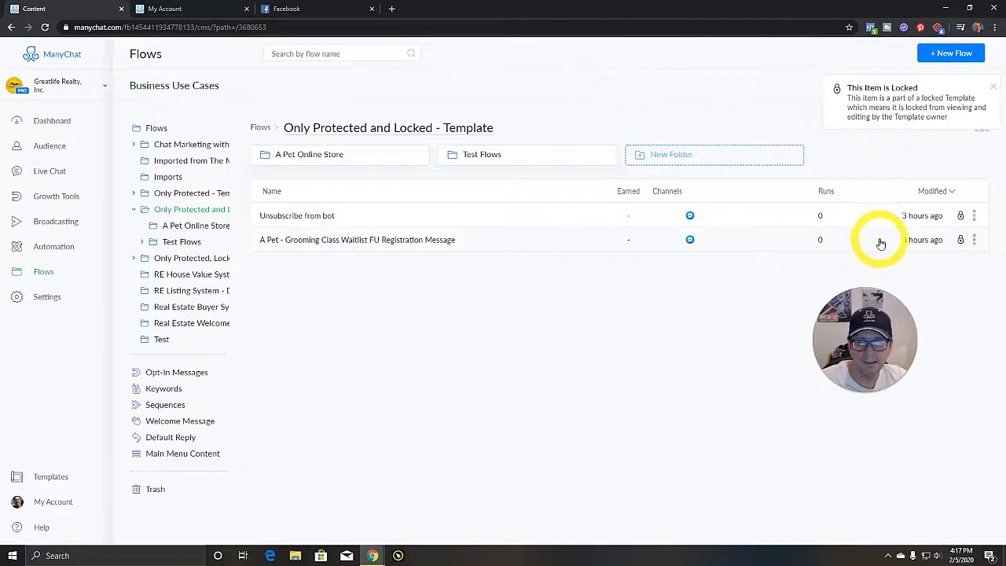
Delete the Unsubscribe from bot flow from the Only Protected and Locked - Template folder.
mouse_move(960, 240)
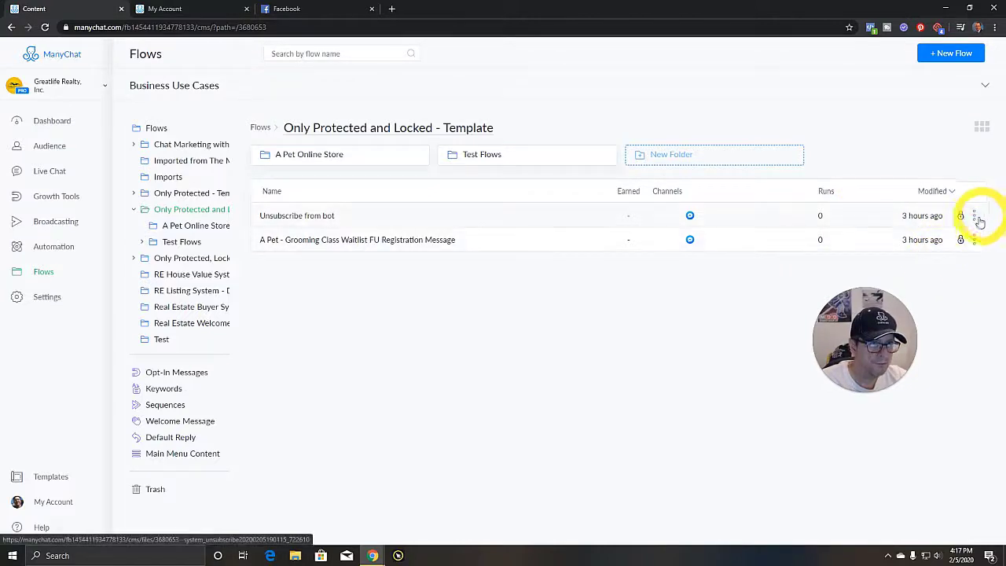
left_click(975, 215)
left_click(918, 261)
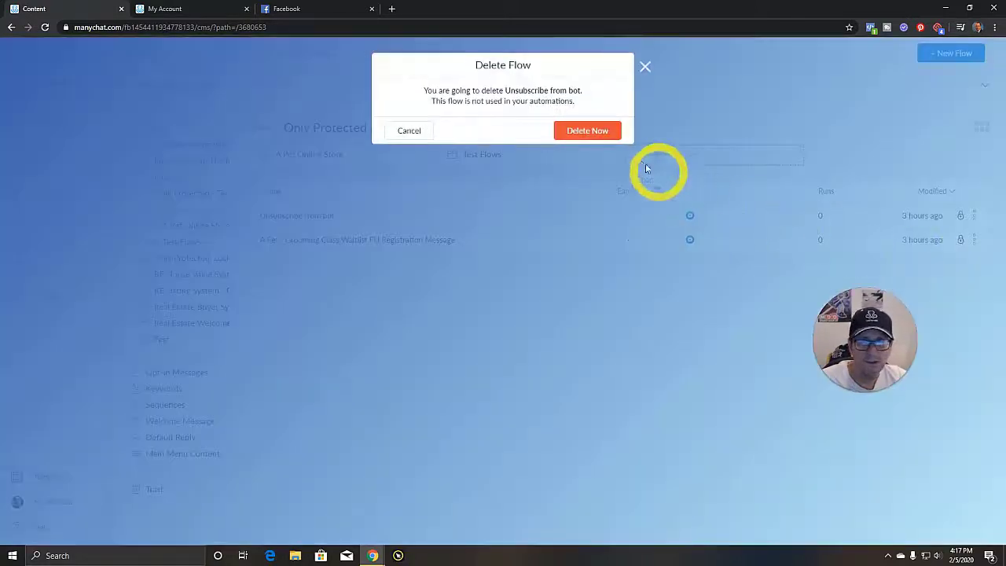
left_click(580, 129)
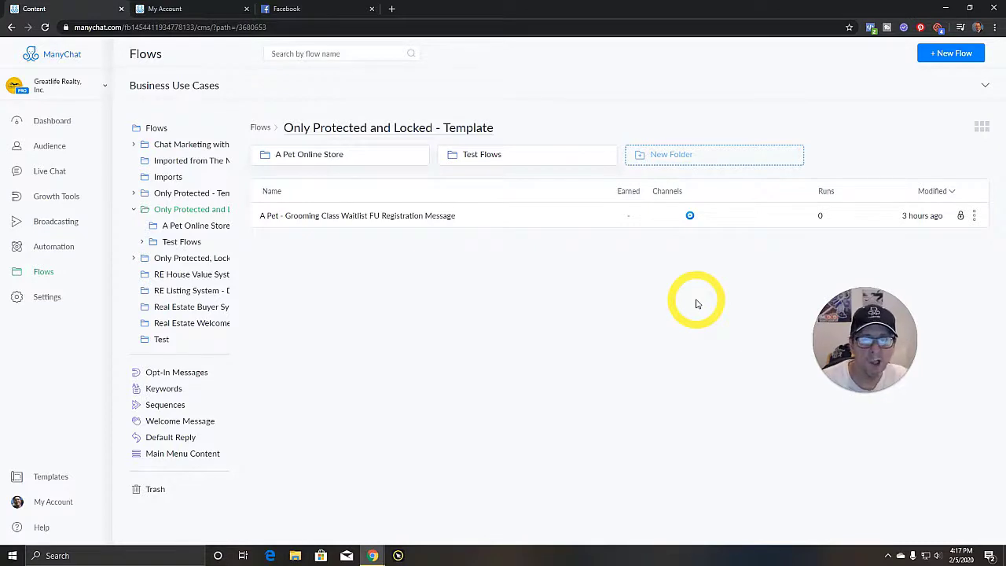
Try to open the A Pet waitlist registration flow and the Test Dev-Prod flow in the Test subfolder of Test Flows.
left_click(338, 217)
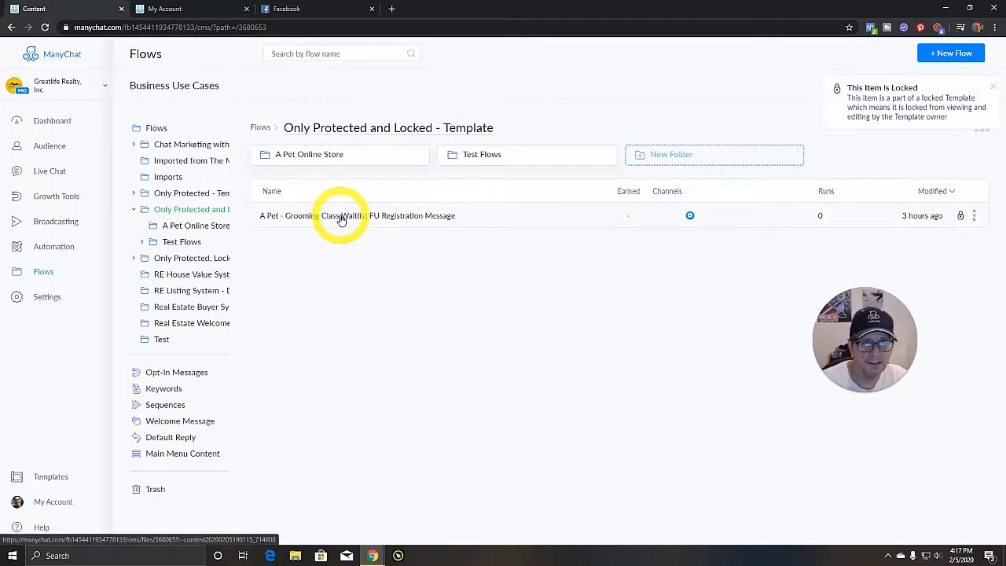
left_click(486, 156)
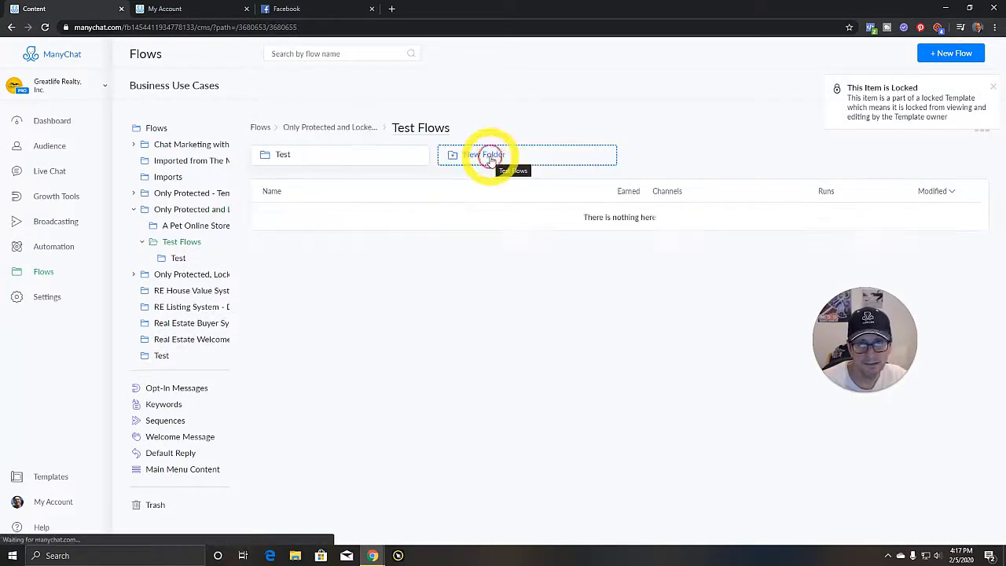
left_click(393, 154)
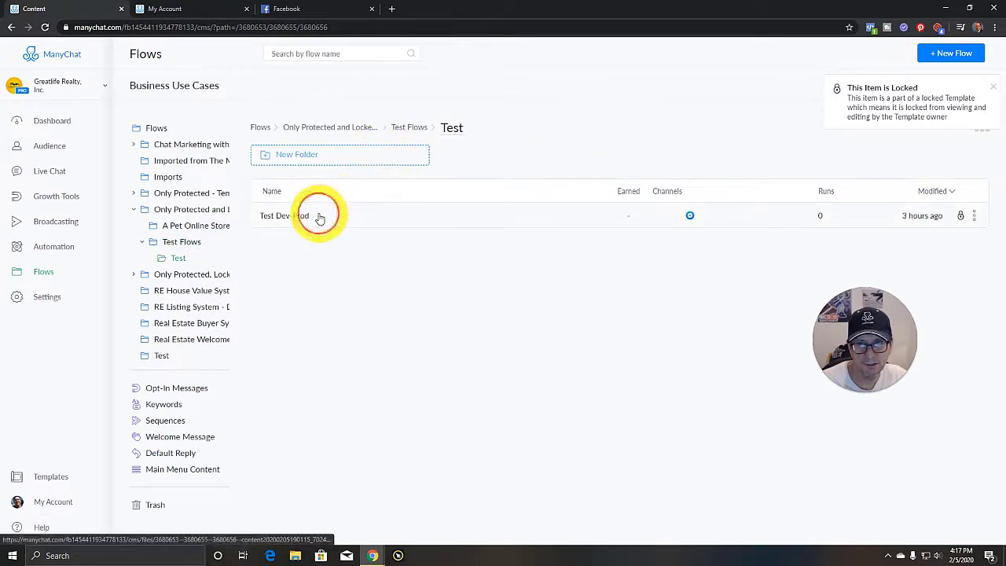
left_click(320, 218)
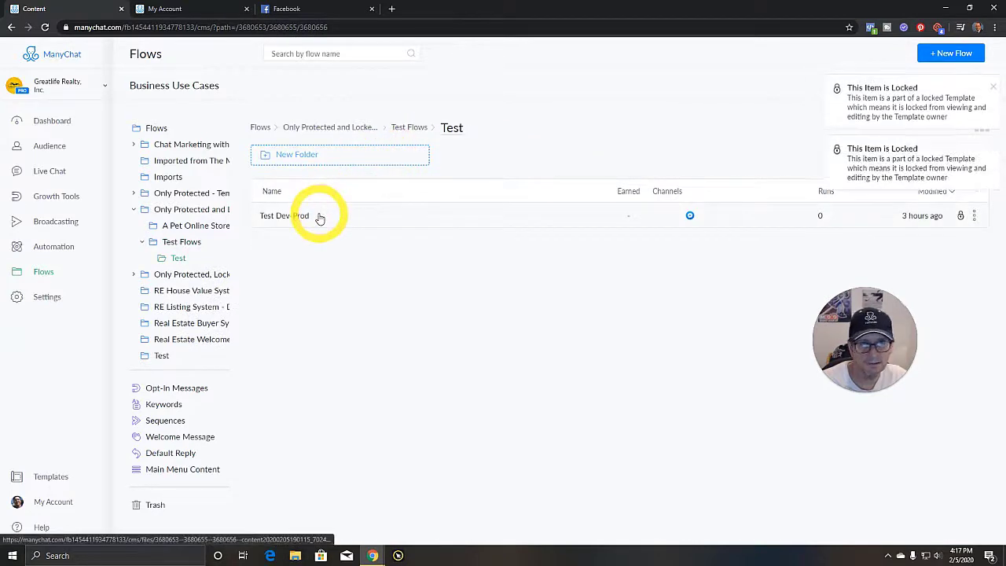
In Only Protected, Locked and Remote control - Template, try to open the A Pet waitlist registration flow and check its available actions.
left_click(261, 128)
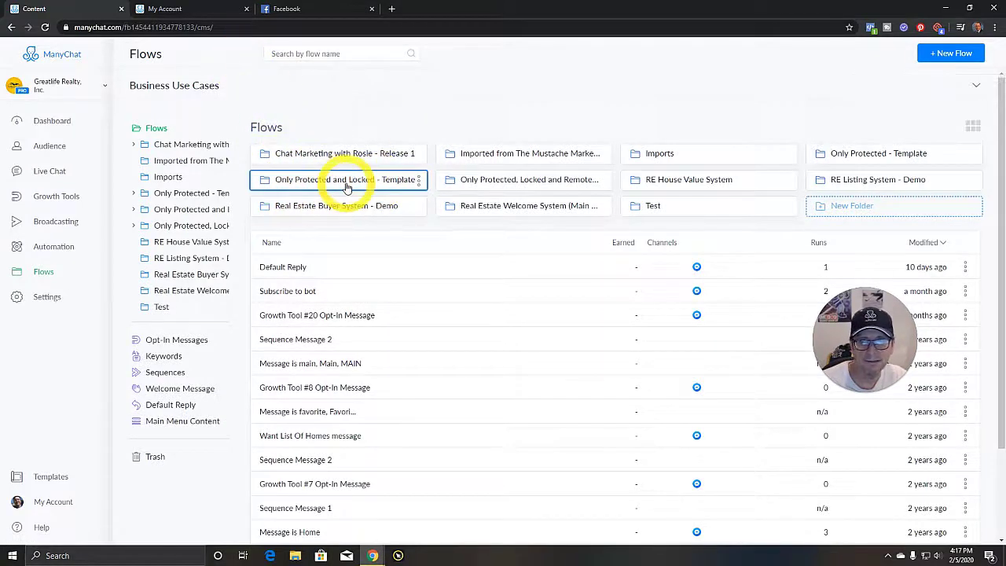
left_click(498, 186)
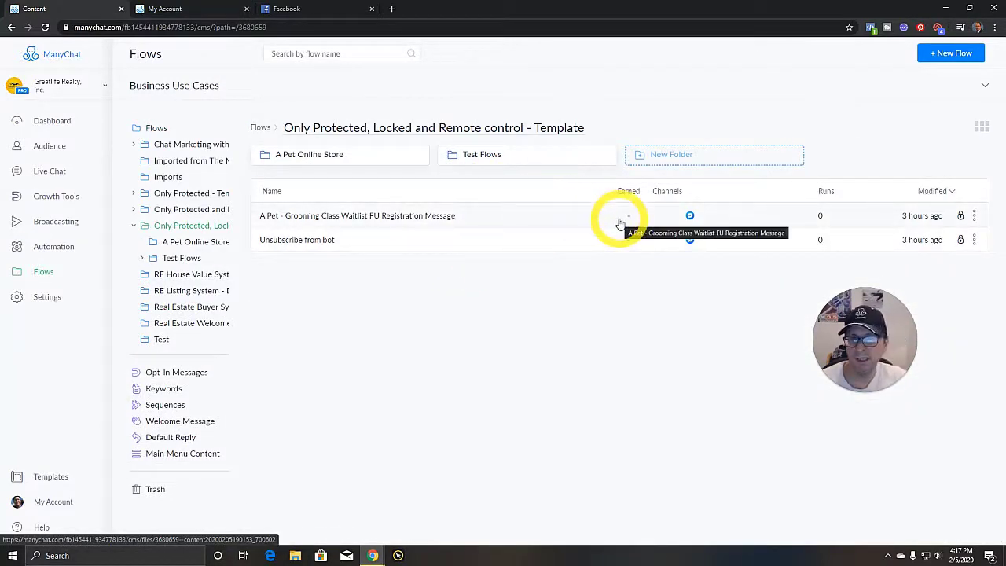
left_click(361, 219)
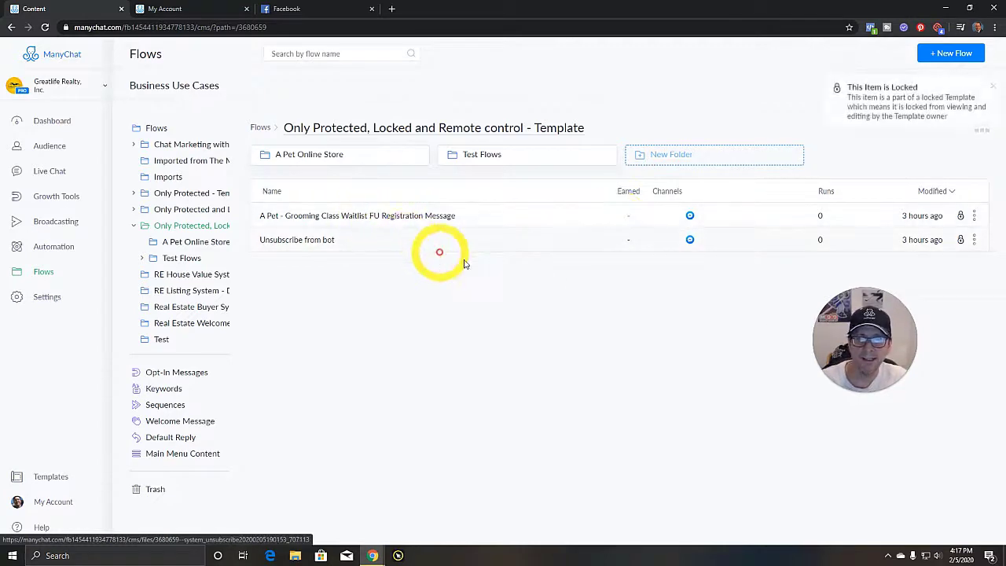
left_click(974, 215)
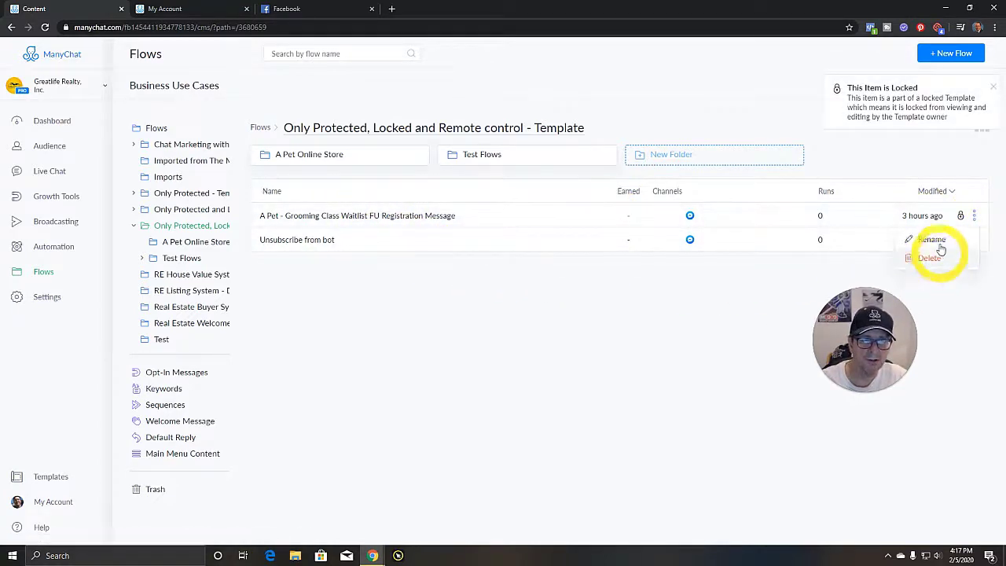
left_click(439, 268)
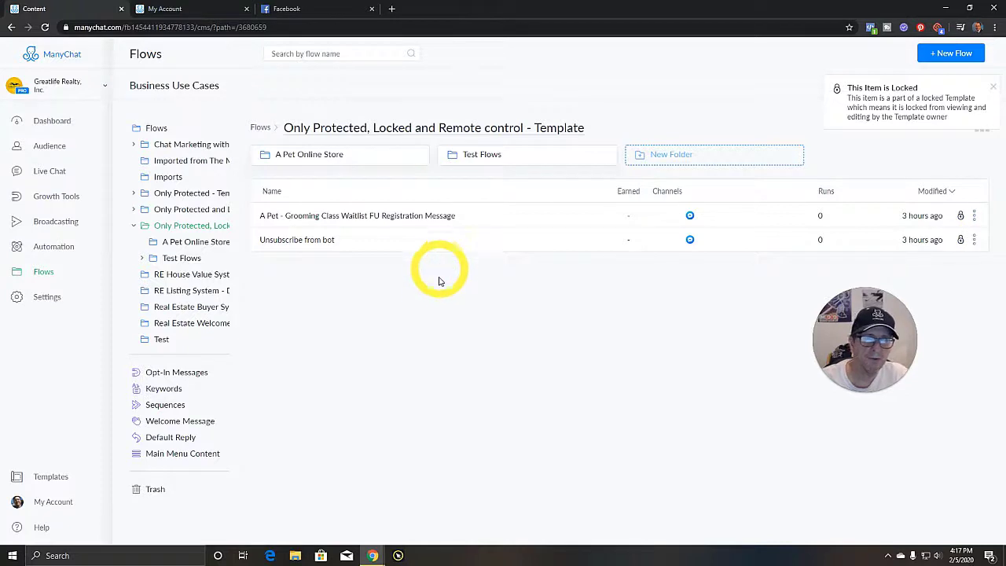